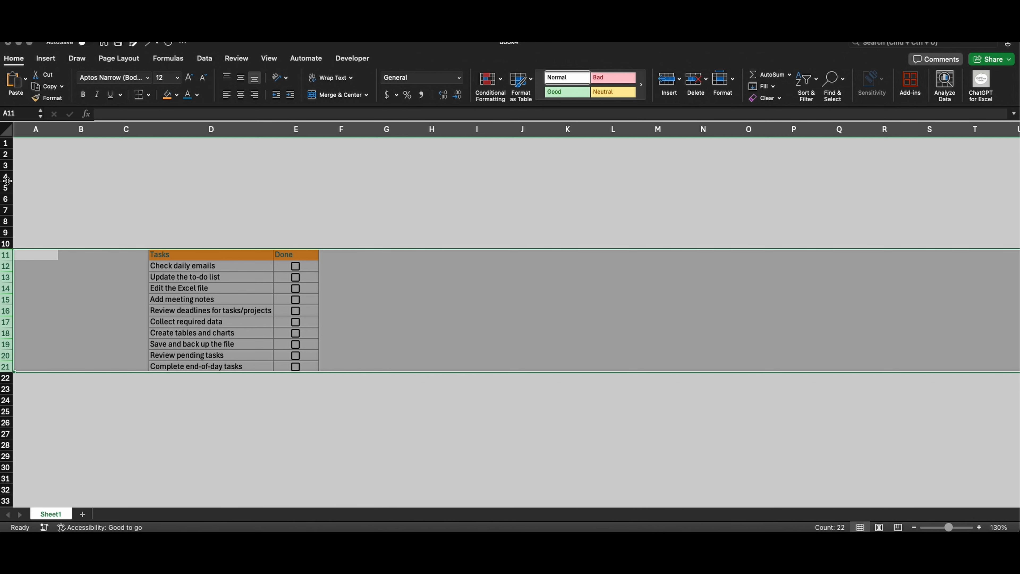
Step: Reduce the height of row 10 and make rows 11 to 21 of the task table taller
{"action": "left_click_drag", "start_coordinate": [9, 249], "coordinate": [5, 241]}
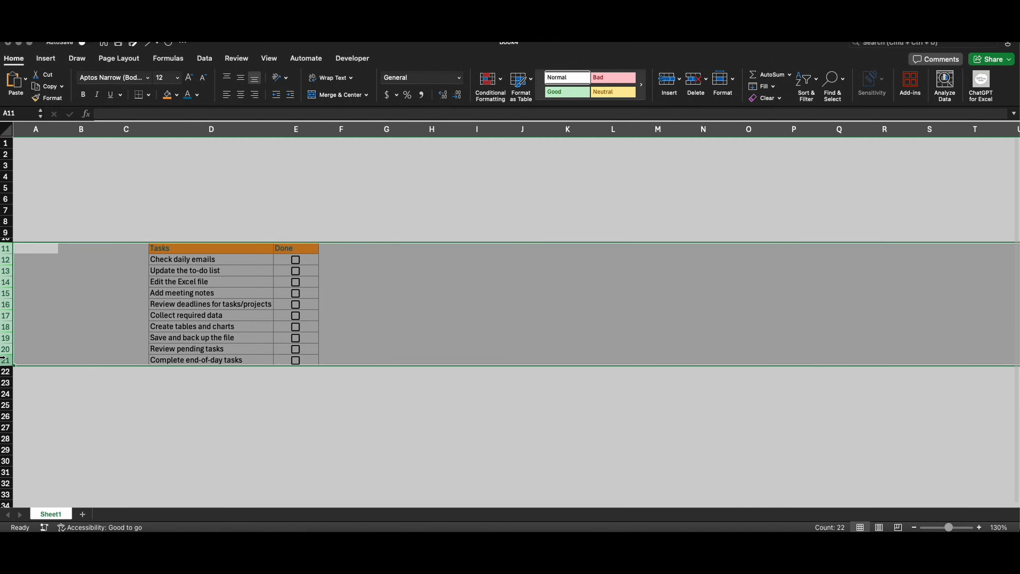
{"action": "left_click_drag", "start_coordinate": [2, 364], "coordinate": [6, 376]}
{"action": "scroll", "coordinate": [144, 286], "scroll_direction": "down", "scroll_amount": 1}
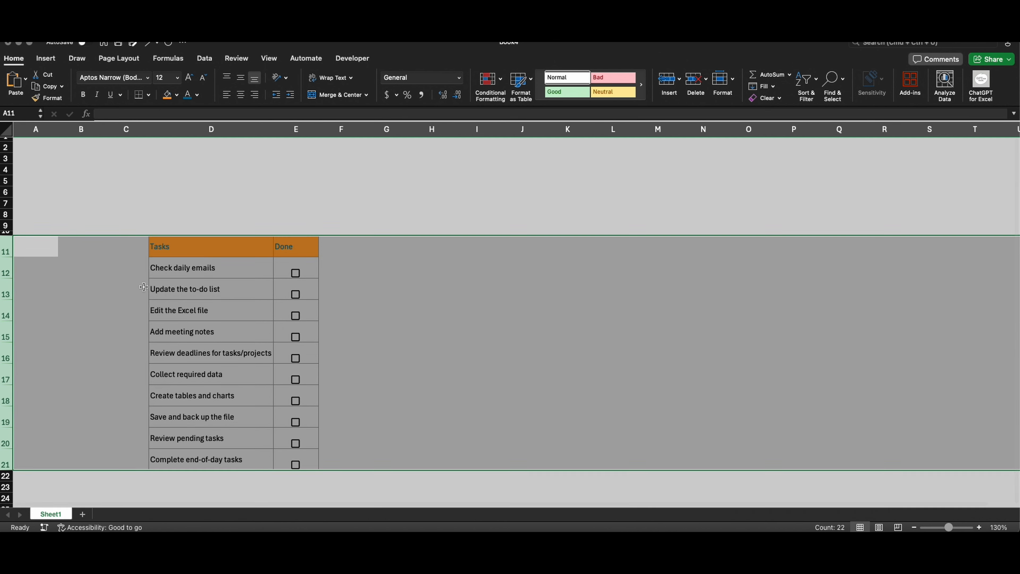
{"action": "scroll", "coordinate": [144, 287], "scroll_direction": "down", "scroll_amount": 1}
Step: Centre the Tasks and Done header cells horizontally and set their font size to 14
{"action": "left_click", "coordinate": [372, 243]}
{"action": "left_click_drag", "start_coordinate": [195, 218], "coordinate": [287, 215]}
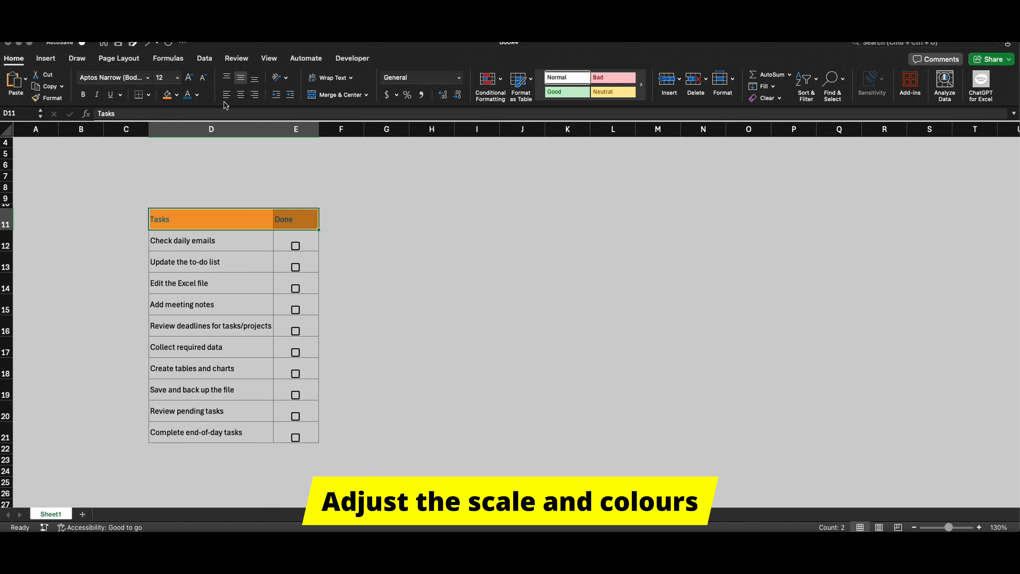
{"action": "left_click", "coordinate": [240, 95]}
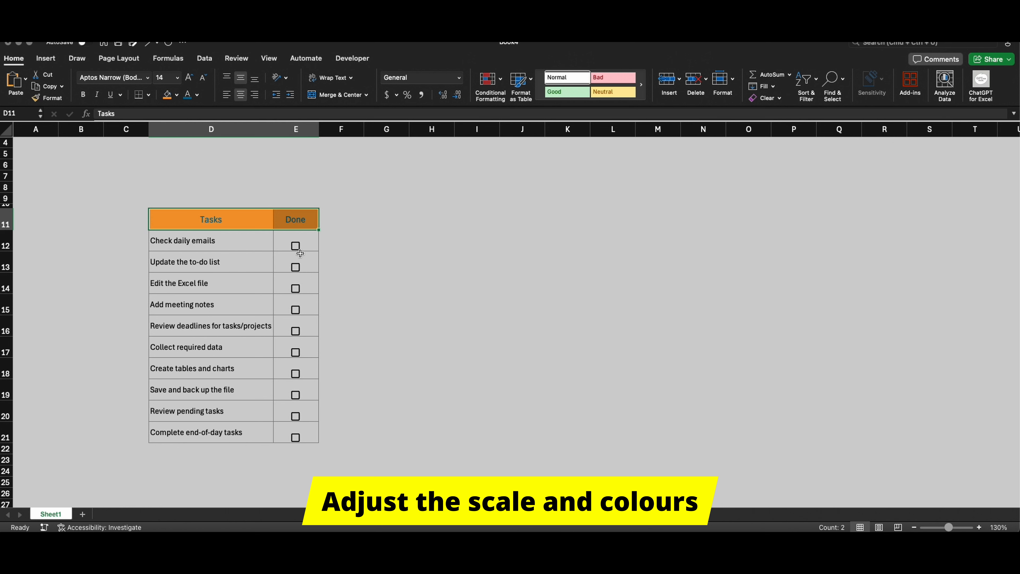
Step: Clear the checkboxes from E12:E21 and insert new checkboxes in the same cells
{"action": "left_click_drag", "start_coordinate": [299, 253], "coordinate": [299, 437]}
{"action": "key", "text": "Delete"}
{"action": "left_click_drag", "start_coordinate": [298, 244], "coordinate": [299, 440]}
{"action": "left_click", "coordinate": [45, 58]}
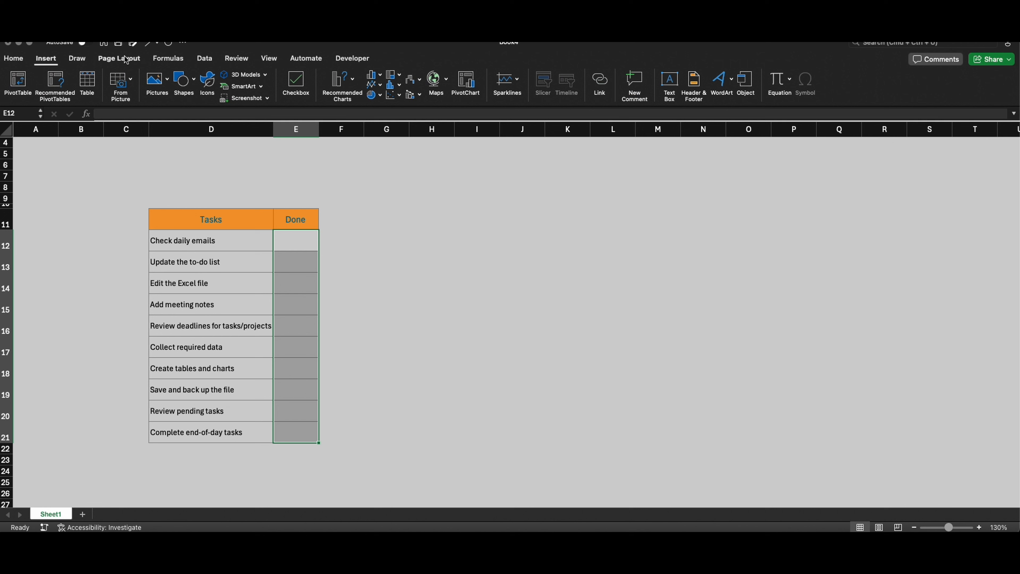
{"action": "left_click", "coordinate": [295, 88]}
{"action": "left_click", "coordinate": [403, 299]}
Step: Middle-align the checkboxes in E12:E21 vertically within their cells
{"action": "left_click_drag", "start_coordinate": [295, 241], "coordinate": [292, 436]}
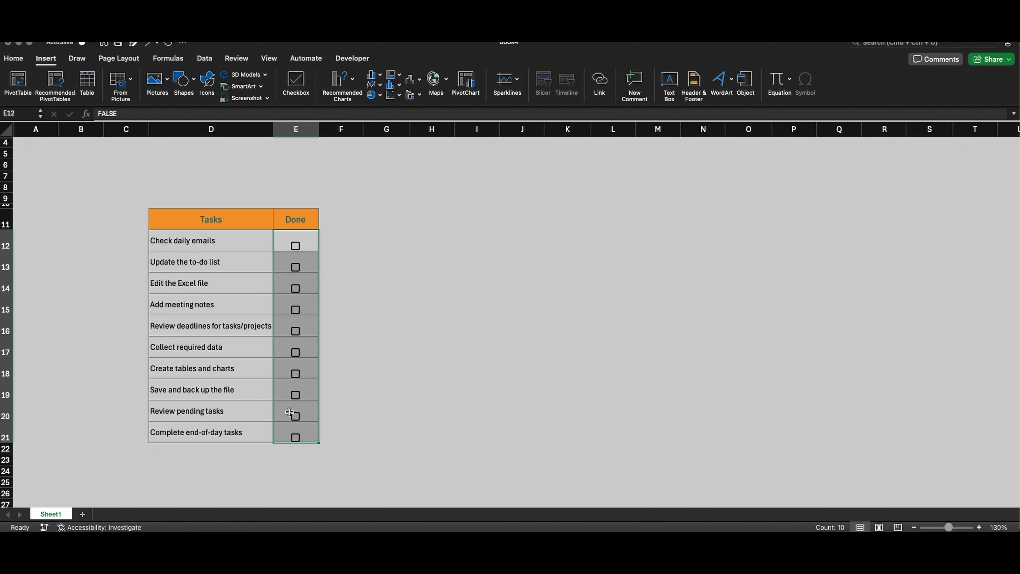
{"action": "left_click", "coordinate": [14, 59]}
{"action": "left_click", "coordinate": [240, 77]}
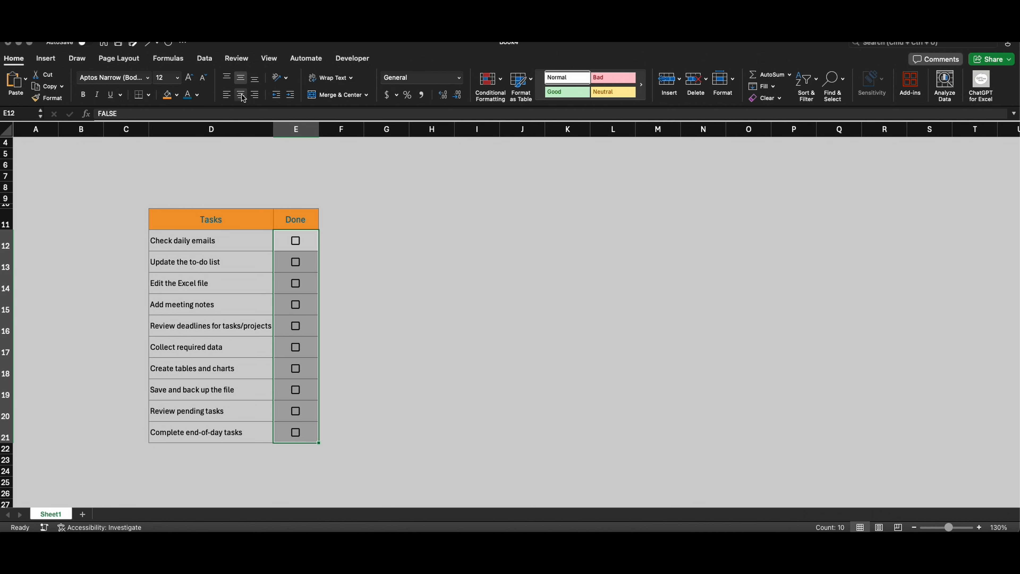
{"action": "left_click", "coordinate": [402, 246]}
Step: Draw a rounded rectangle banner about 15 inches wide and 1 inch high above the table, from column B to P, with slightly rounded corners
{"action": "left_click", "coordinate": [45, 58]}
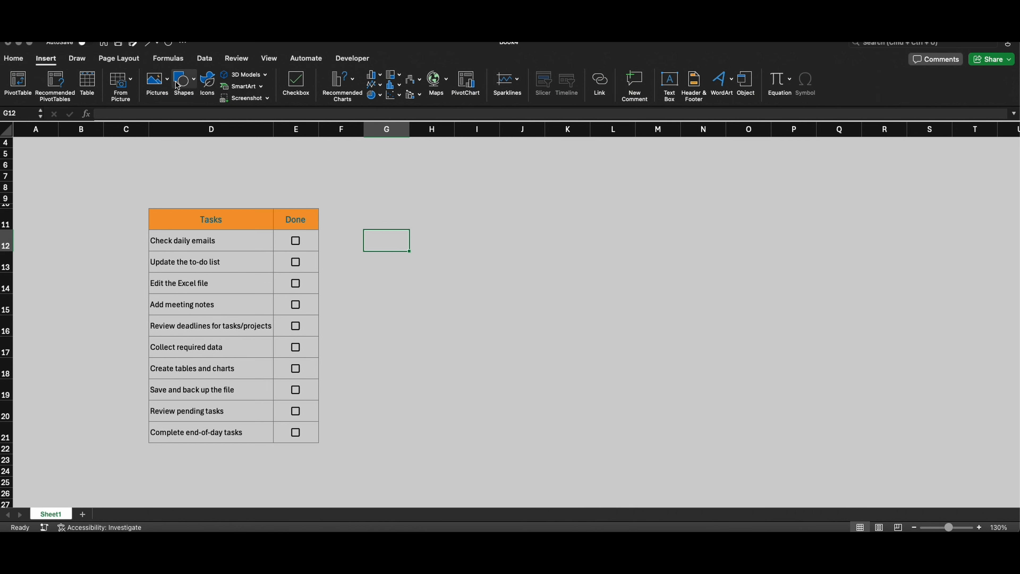
{"action": "left_click", "coordinate": [183, 78]}
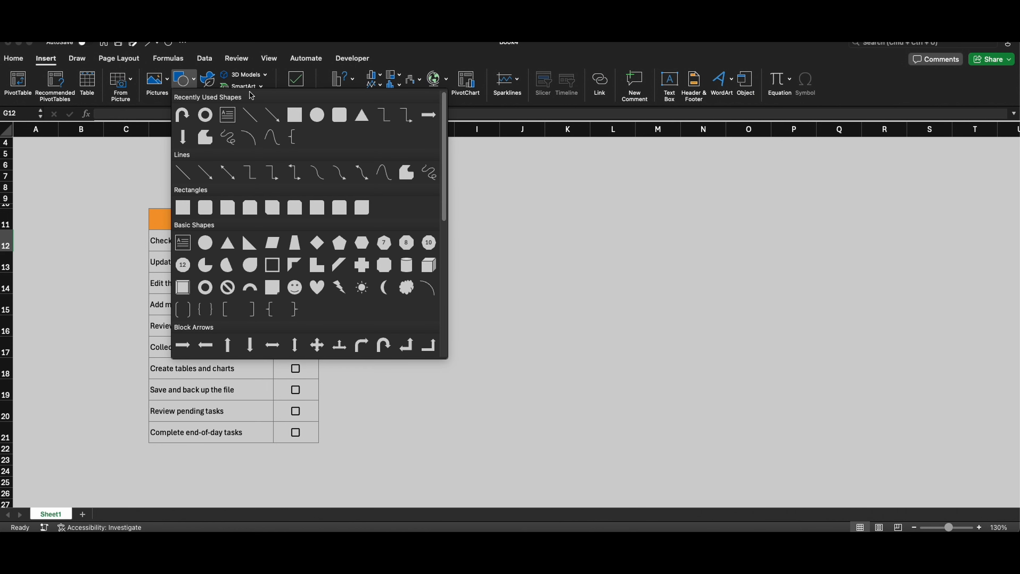
{"action": "left_click", "coordinate": [339, 115]}
{"action": "left_click_drag", "start_coordinate": [65, 144], "coordinate": [819, 194]}
{"action": "left_click_drag", "start_coordinate": [74, 145], "coordinate": [70, 145]}
{"action": "left_click", "coordinate": [19, 60]}
{"action": "left_click", "coordinate": [176, 95]}
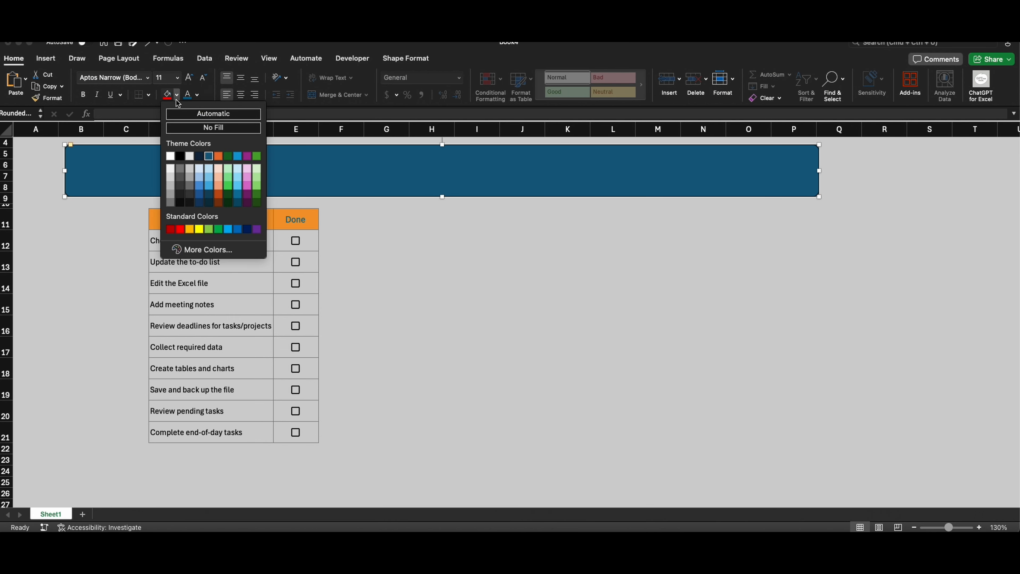
{"action": "left_click", "coordinate": [207, 246]}
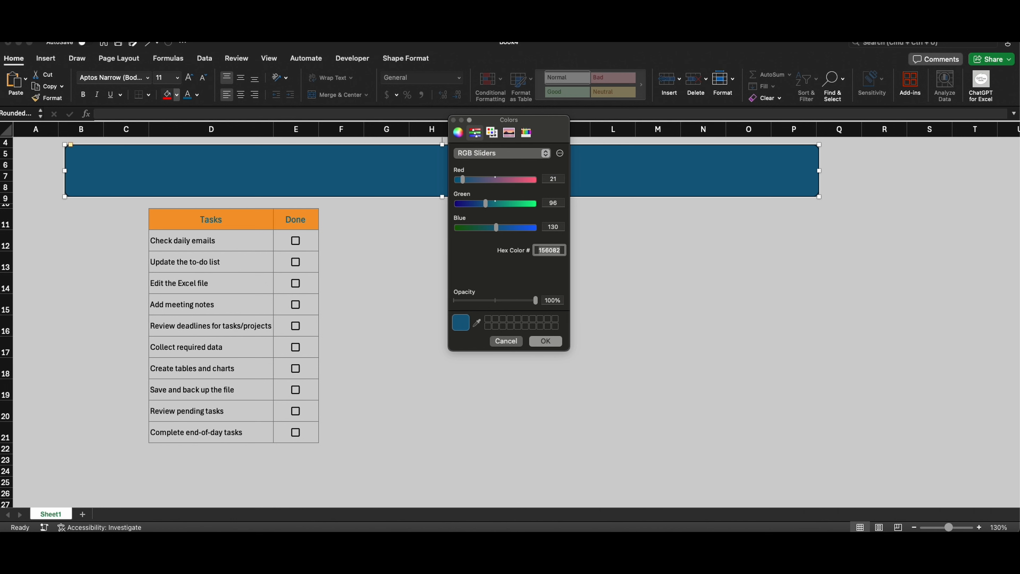
{"action": "left_click", "coordinate": [499, 341]}
{"action": "key", "text": "Escape"}
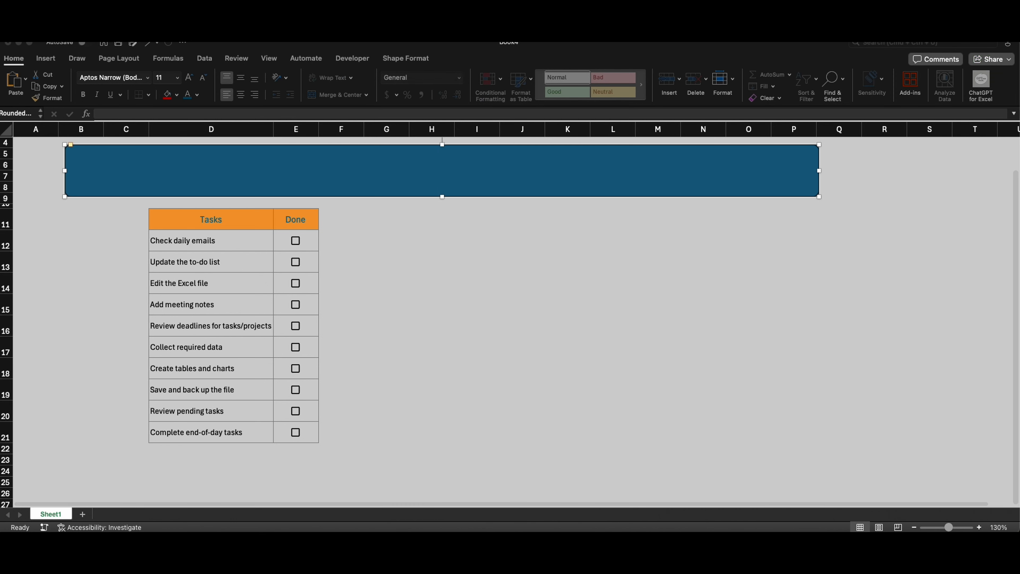
Step: Copy the fill colour's hex code F29A2E from the Tasks header cell, leaving the cell's fill as it is
{"action": "left_click", "coordinate": [317, 193]}
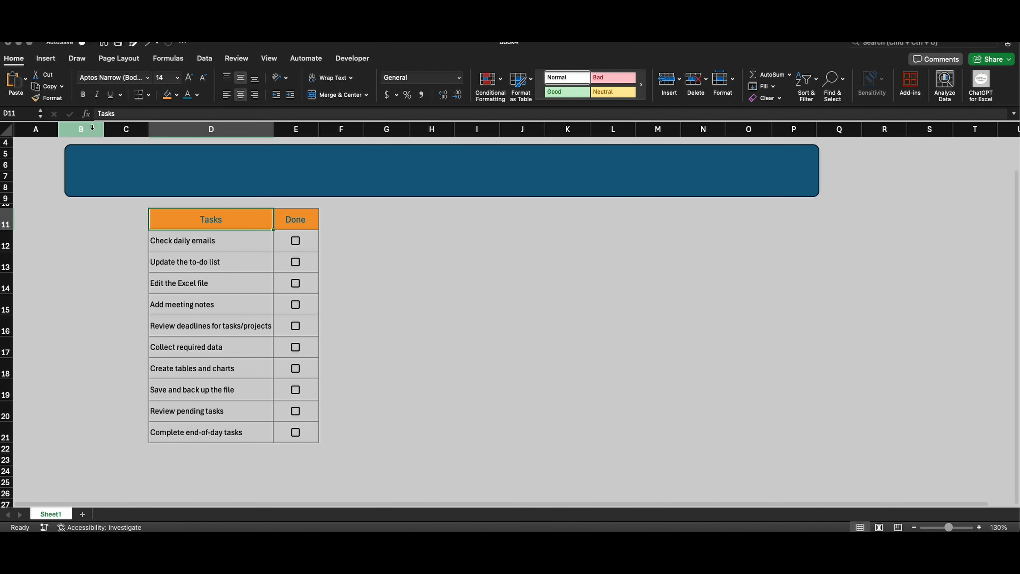
{"action": "left_click", "coordinate": [178, 225]}
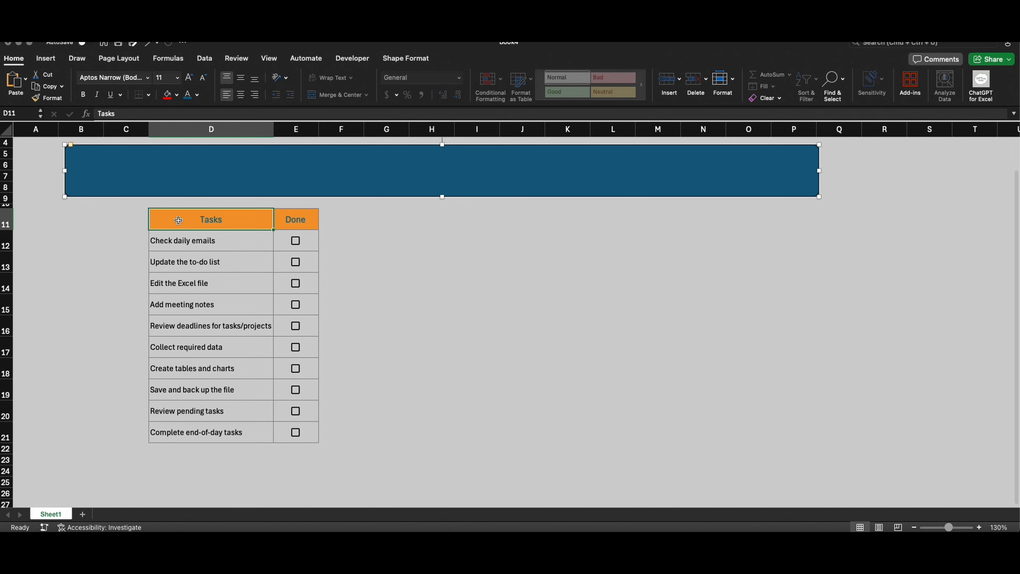
{"action": "left_click", "coordinate": [176, 95]}
{"action": "left_click", "coordinate": [208, 235]}
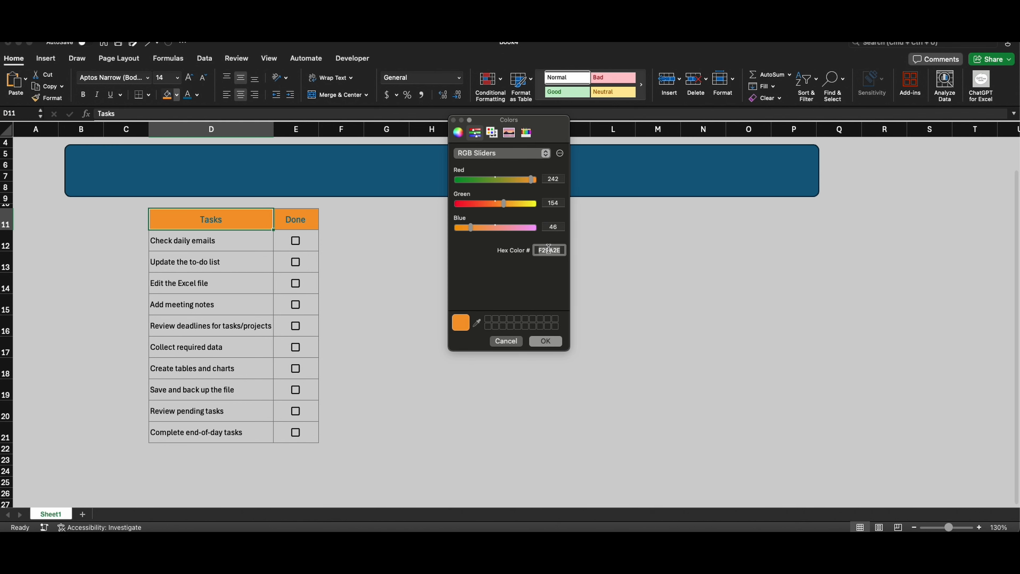
{"action": "left_click", "coordinate": [517, 340]}
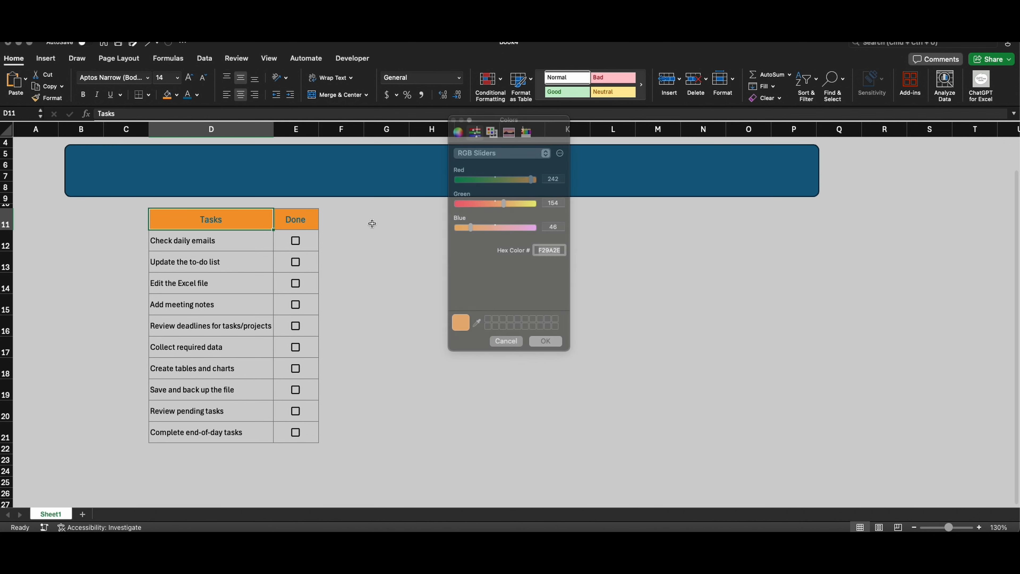
Step: Set the rounded rectangle banner's fill to the custom hex colour F29A2E
{"action": "left_click", "coordinate": [320, 177]}
{"action": "left_click", "coordinate": [178, 96]}
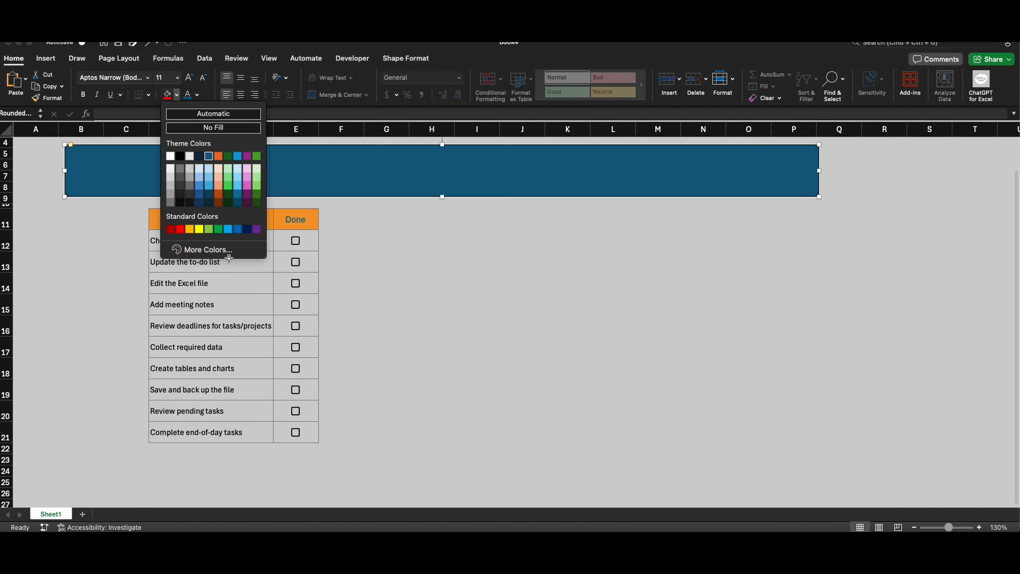
{"action": "left_click", "coordinate": [226, 251]}
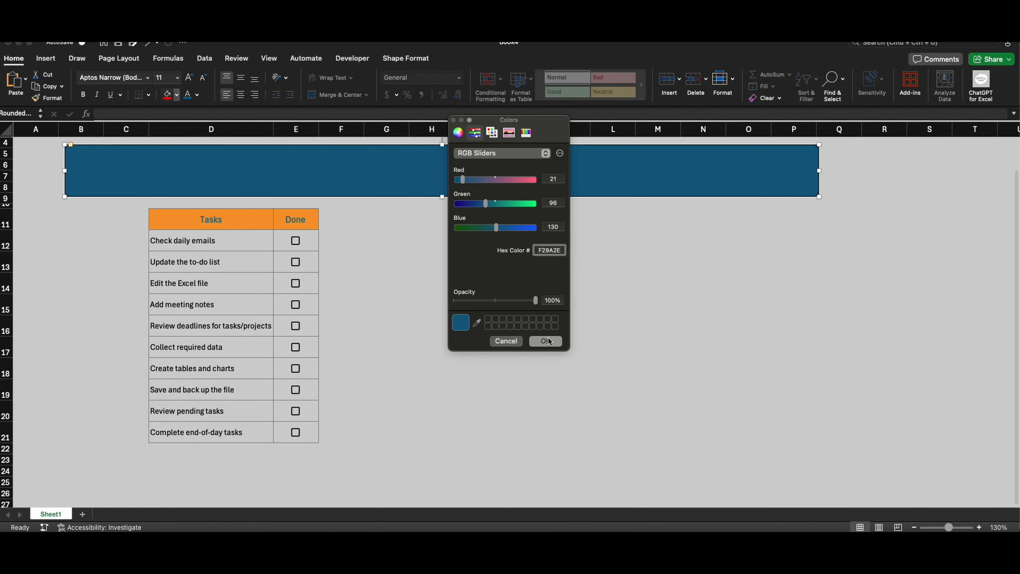
{"action": "left_click", "coordinate": [550, 341]}
{"action": "left_click", "coordinate": [476, 283]}
Step: Set the orange banner's outline to the recently used dark teal colour
{"action": "left_click", "coordinate": [159, 167]}
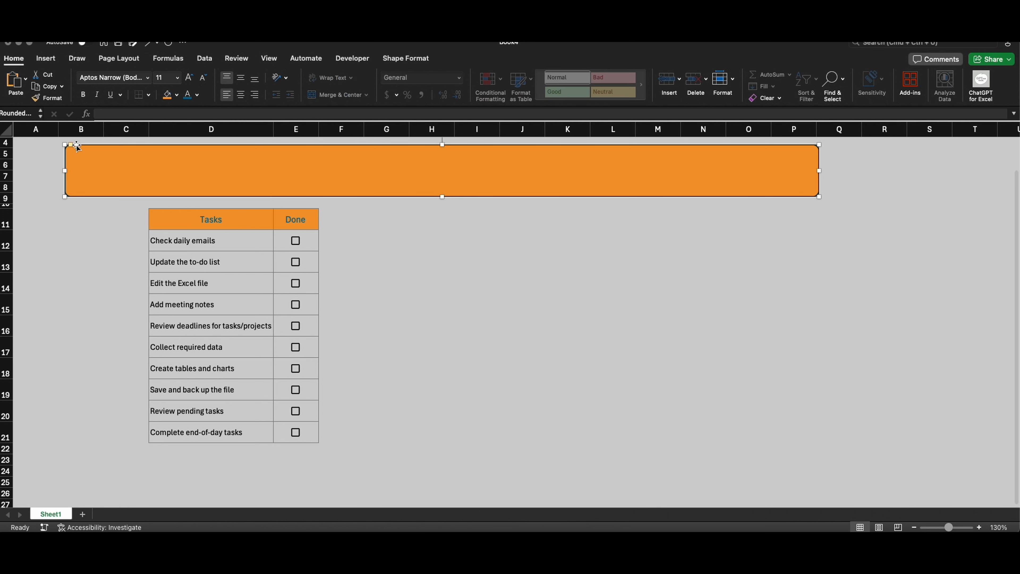
{"action": "left_click_drag", "start_coordinate": [73, 147], "coordinate": [77, 145]}
{"action": "left_click", "coordinate": [403, 58]}
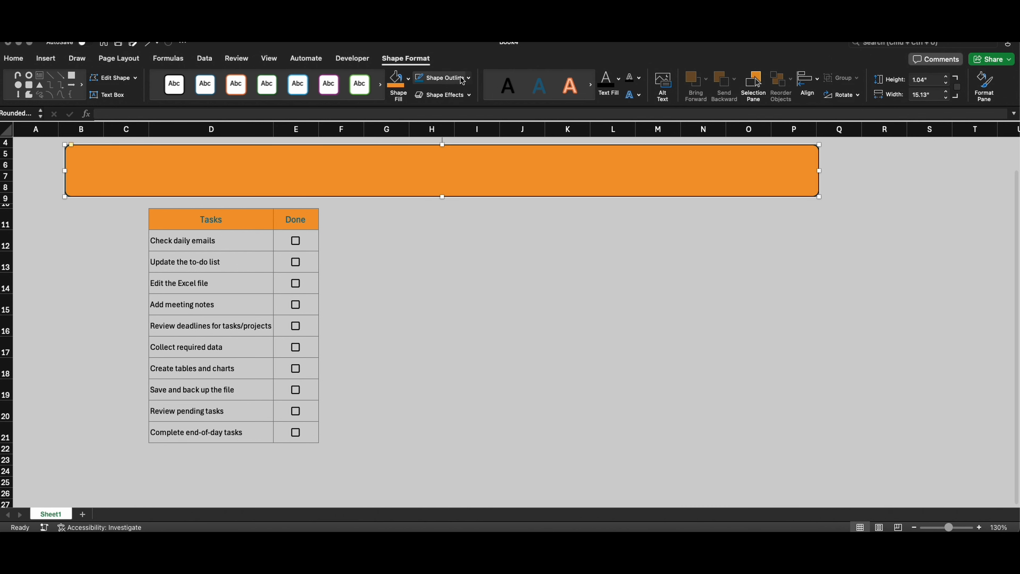
{"action": "left_click", "coordinate": [469, 78]}
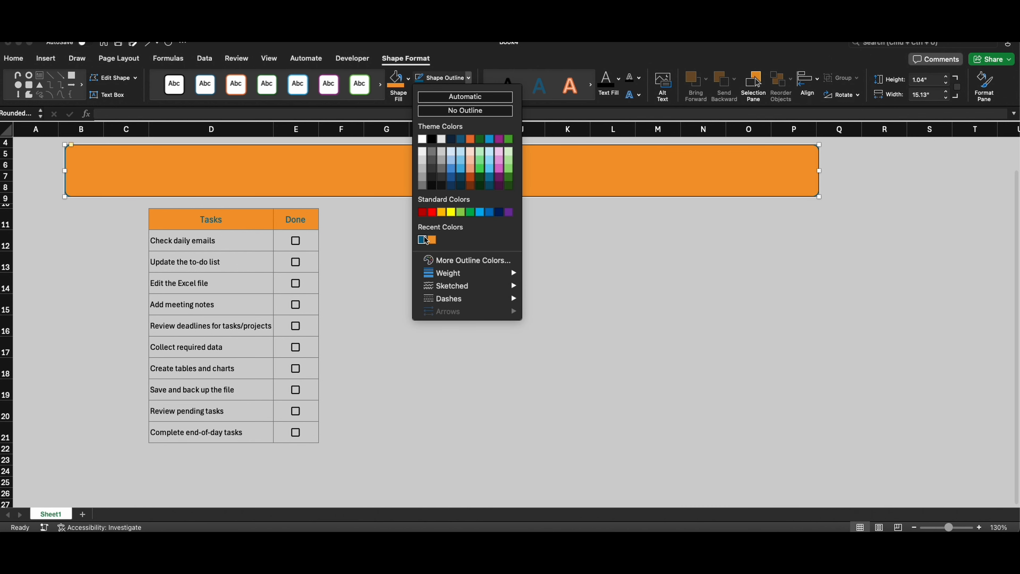
{"action": "left_click", "coordinate": [426, 240]}
{"action": "left_click", "coordinate": [386, 262]}
Step: Insert a text box about 7.1 inches wide and 0.6 inch high on the orange banner with the text TO-DO-LIST
{"action": "left_click", "coordinate": [46, 58]}
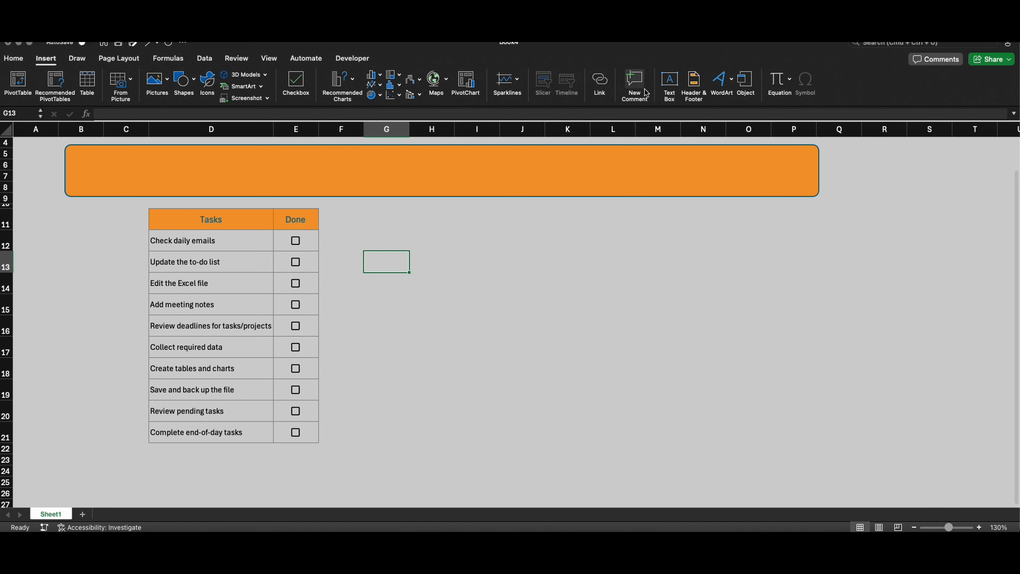
{"action": "left_click", "coordinate": [668, 83]}
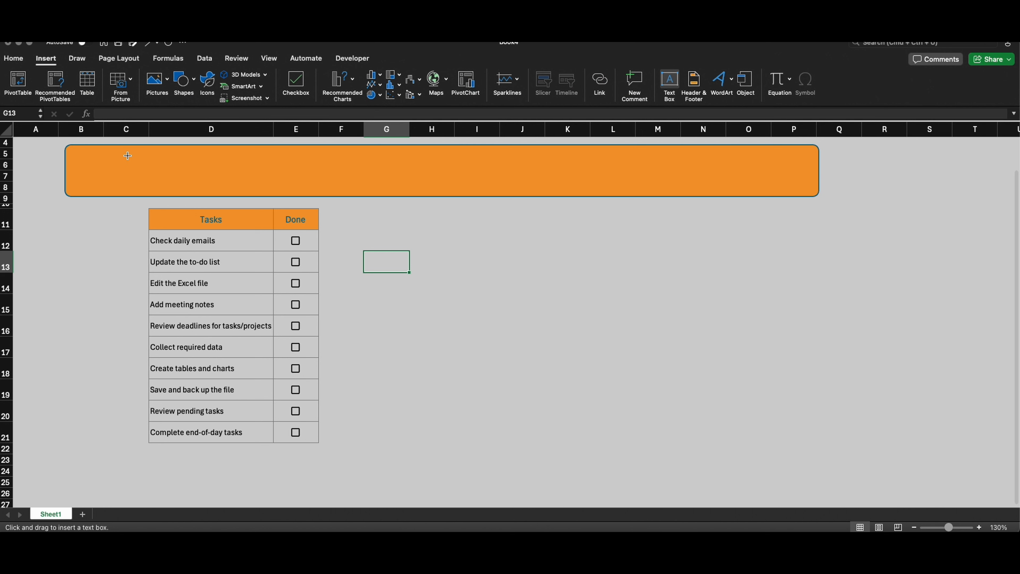
{"action": "left_click_drag", "start_coordinate": [128, 156], "coordinate": [475, 185]}
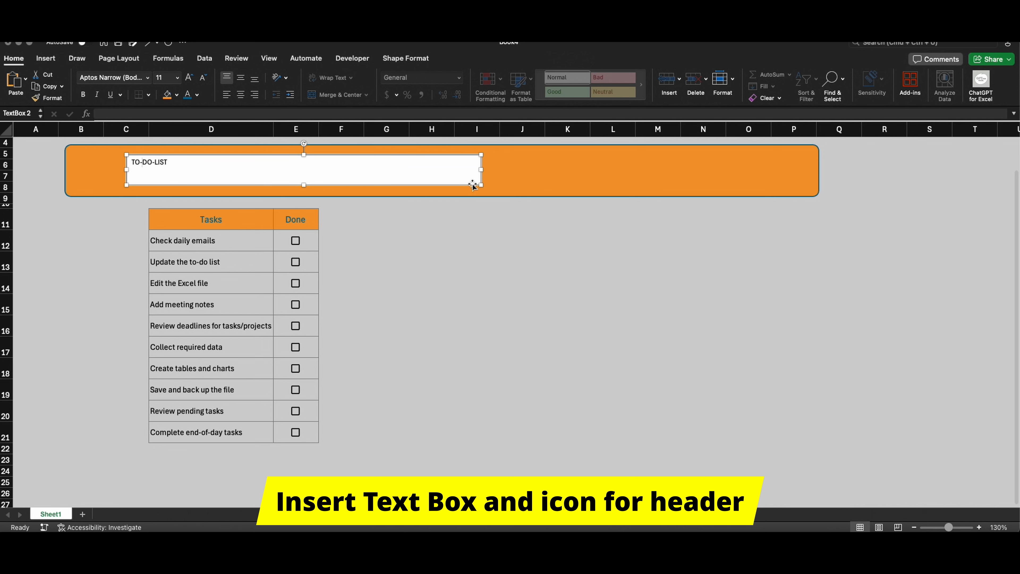
{"action": "left_click", "coordinate": [383, 279]}
Step: Remove both the fill and the outline from the TO-DO-LIST text box
{"action": "left_click", "coordinate": [339, 170]}
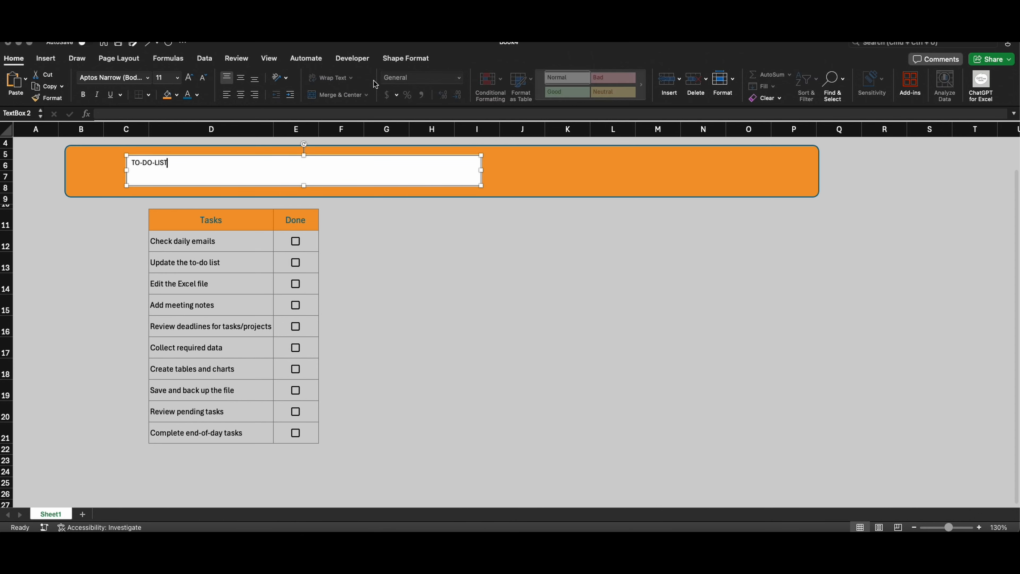
{"action": "left_click", "coordinate": [406, 58]}
{"action": "left_click", "coordinate": [412, 60]}
{"action": "left_click", "coordinate": [411, 59]}
{"action": "left_click", "coordinate": [408, 79]}
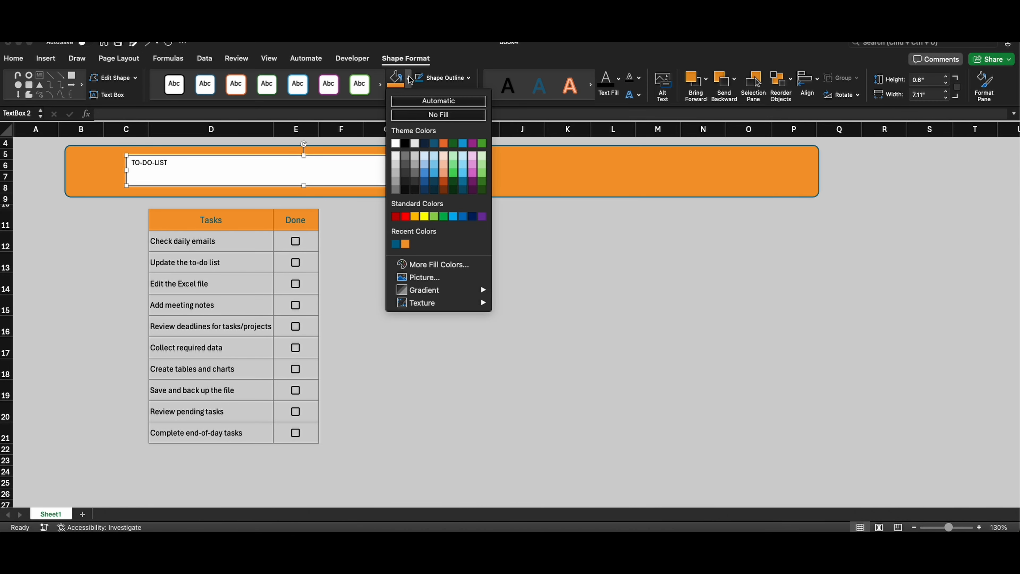
{"action": "left_click", "coordinate": [418, 117]}
{"action": "left_click", "coordinate": [468, 78]}
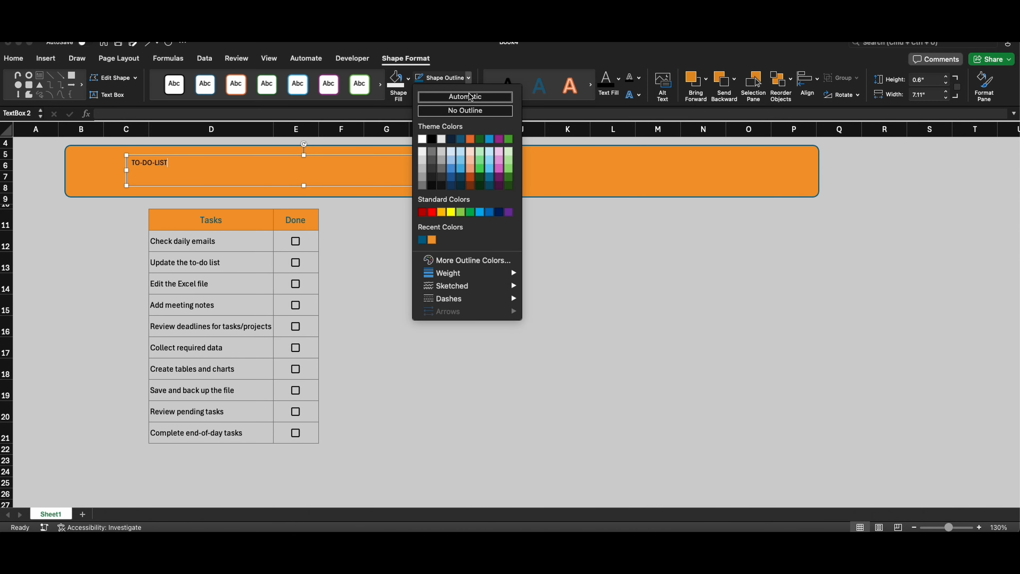
{"action": "left_click", "coordinate": [465, 108]}
Step: Enlarge the TO-DO-LIST title text to font size 28 and colour it dark teal
{"action": "left_click", "coordinate": [26, 61]}
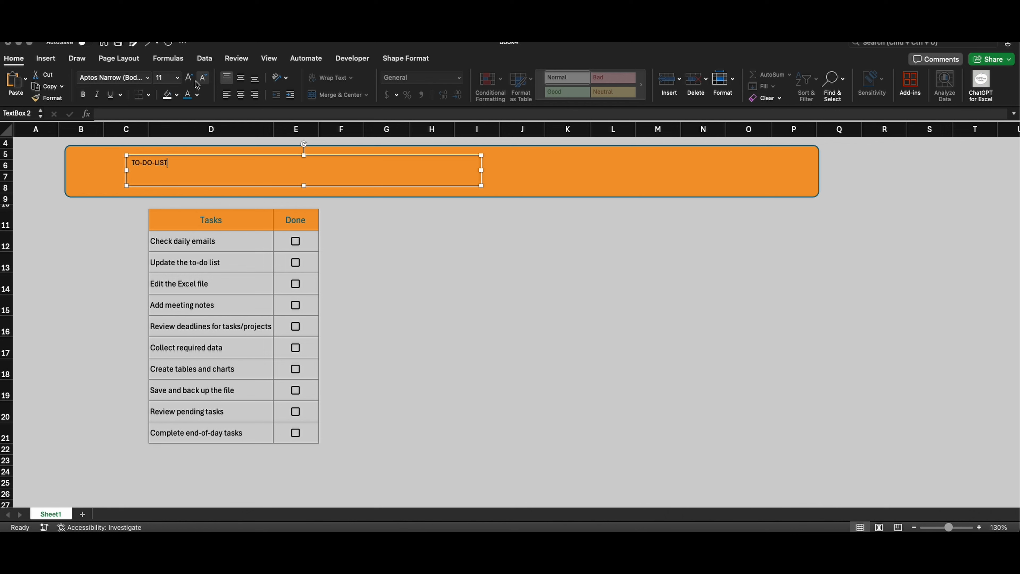
{"action": "left_click_drag", "start_coordinate": [185, 164], "coordinate": [140, 160]}
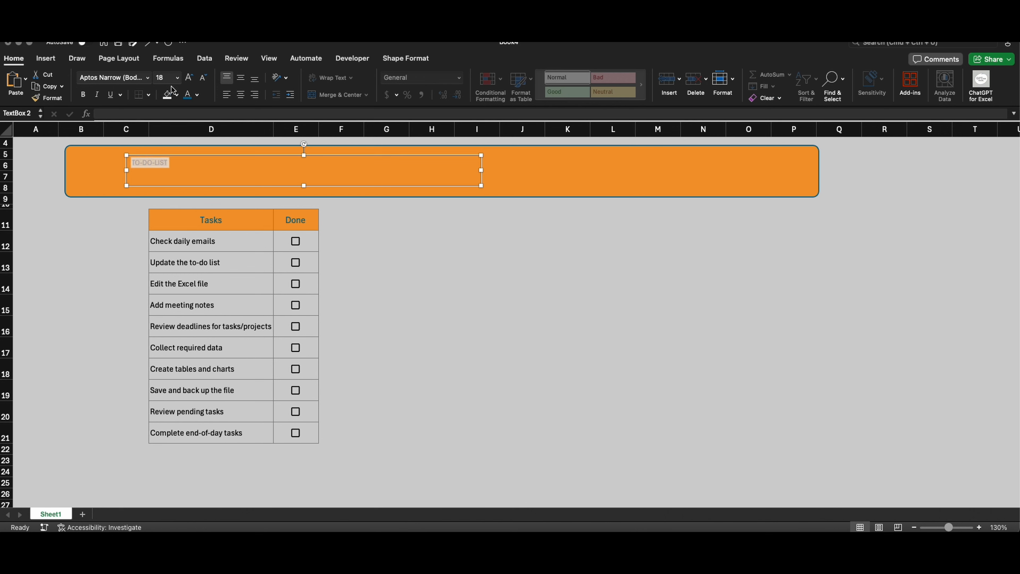
{"action": "left_click", "coordinate": [189, 76]}
{"action": "left_click", "coordinate": [189, 76]}
{"action": "left_click", "coordinate": [189, 76]}
{"action": "left_click", "coordinate": [190, 76]}
{"action": "left_click", "coordinate": [190, 76]}
{"action": "left_click", "coordinate": [190, 76]}
{"action": "left_click", "coordinate": [190, 77]}
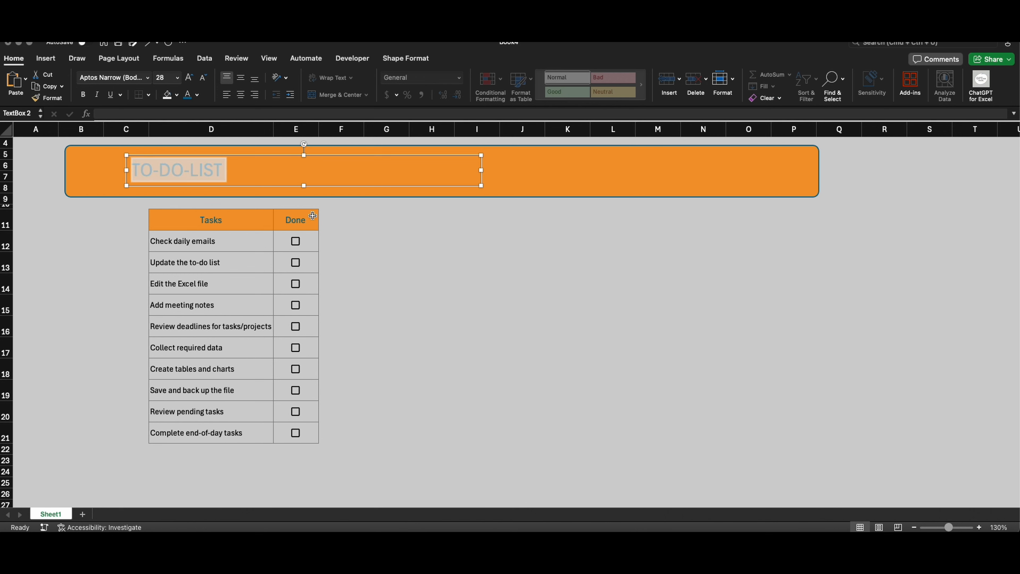
Step: Narrow the TO-DO-LIST text box to fit its text and shift it right on the banner to start in column D
{"action": "left_click", "coordinate": [386, 262]}
{"action": "left_click", "coordinate": [198, 168]}
{"action": "left_click_drag", "start_coordinate": [481, 170], "coordinate": [276, 184]}
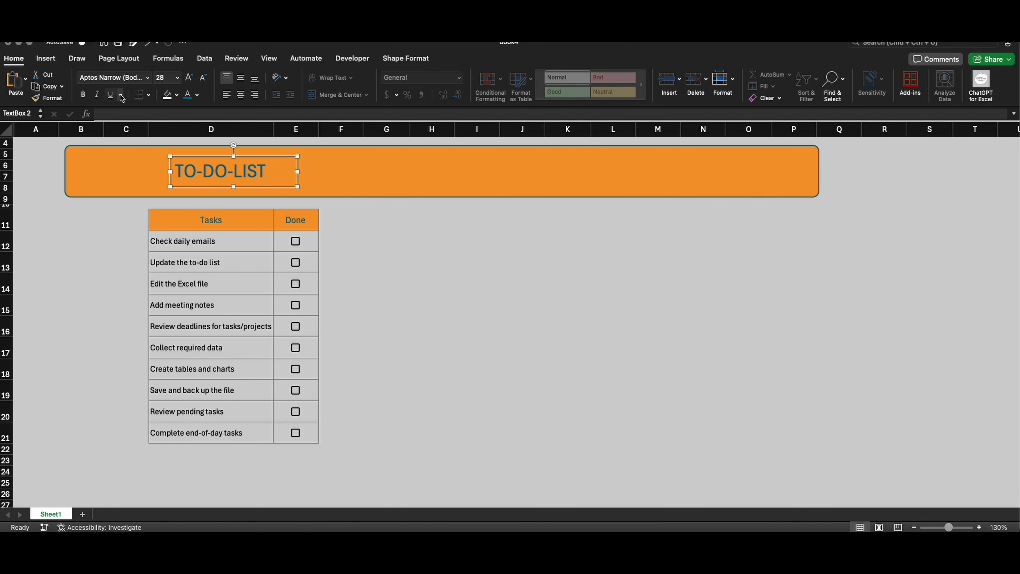
Step: Search the stock icons for "to do list" and insert the solid clipboard checklist icon
{"action": "left_click", "coordinate": [45, 58]}
{"action": "left_click", "coordinate": [207, 84]}
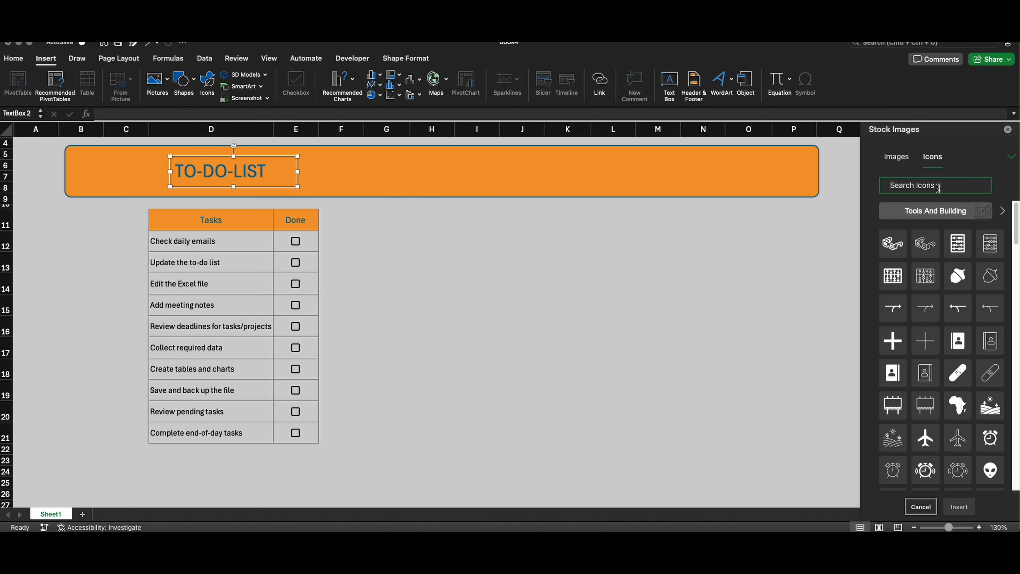
{"action": "type", "text": "to do list"}
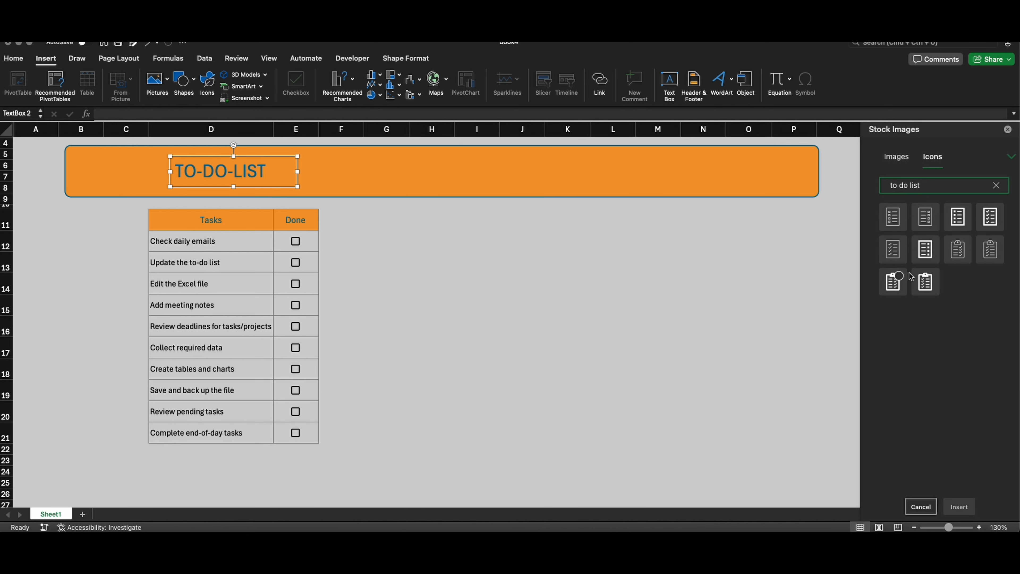
{"action": "left_click", "coordinate": [925, 281]}
{"action": "left_click", "coordinate": [958, 507]}
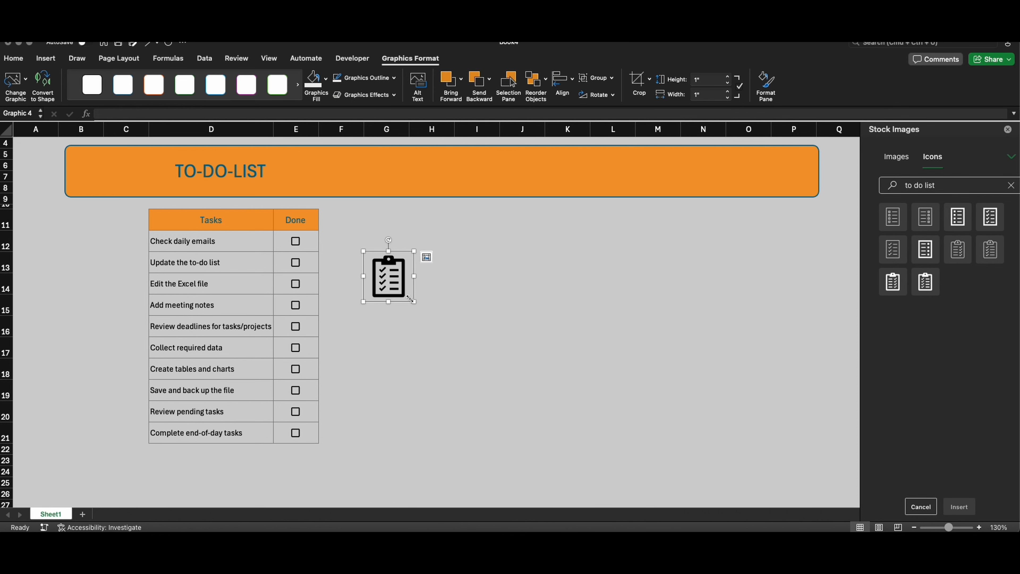
Step: Shrink the clipboard icon, place it on the banner just before the TO-DO-LIST title, and activate the title's text box
{"action": "left_click_drag", "start_coordinate": [409, 298], "coordinate": [165, 192]}
{"action": "left_click", "coordinate": [202, 171]}
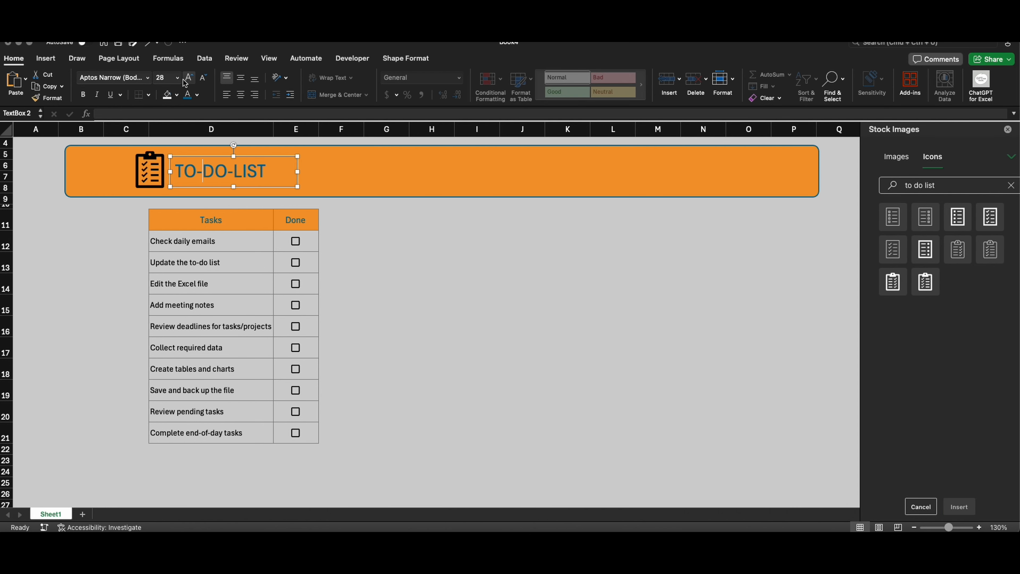
Step: Enlarge the TO-DO-LIST title text one size further, then recolour the clipboard icon dark teal and shrink it slightly
{"action": "left_click", "coordinate": [188, 78]}
{"action": "left_click", "coordinate": [147, 164]}
{"action": "left_click", "coordinate": [149, 178]}
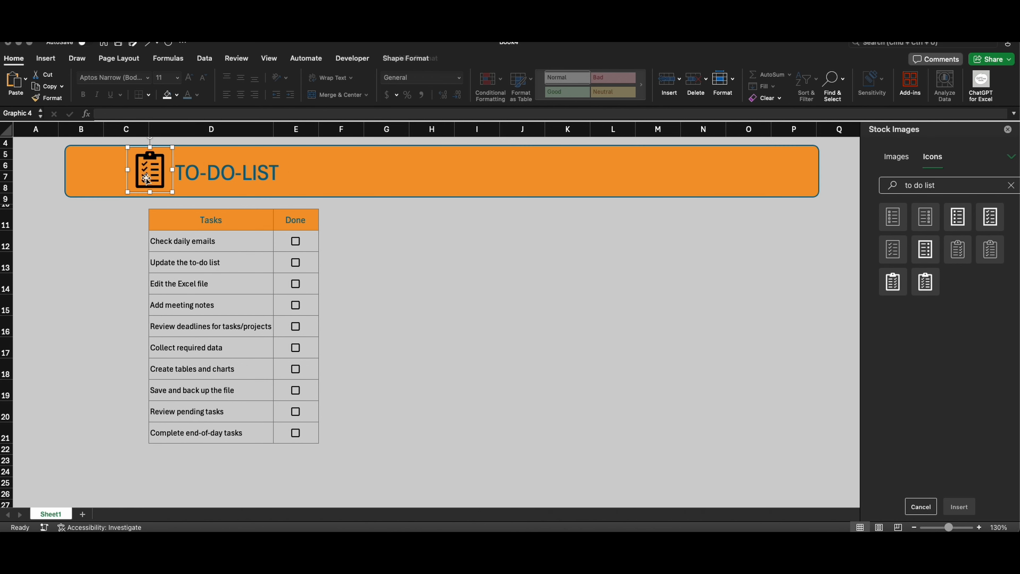
{"action": "left_click", "coordinate": [167, 95]}
{"action": "left_click", "coordinate": [176, 94]}
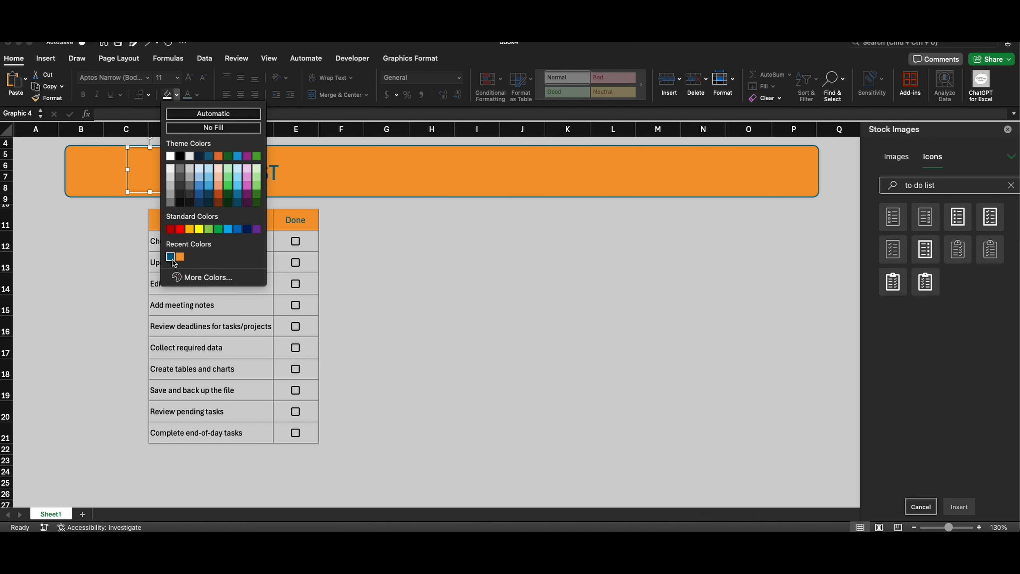
{"action": "left_click", "coordinate": [170, 257]}
{"action": "left_click_drag", "start_coordinate": [173, 191], "coordinate": [165, 191]}
{"action": "left_click", "coordinate": [392, 237]}
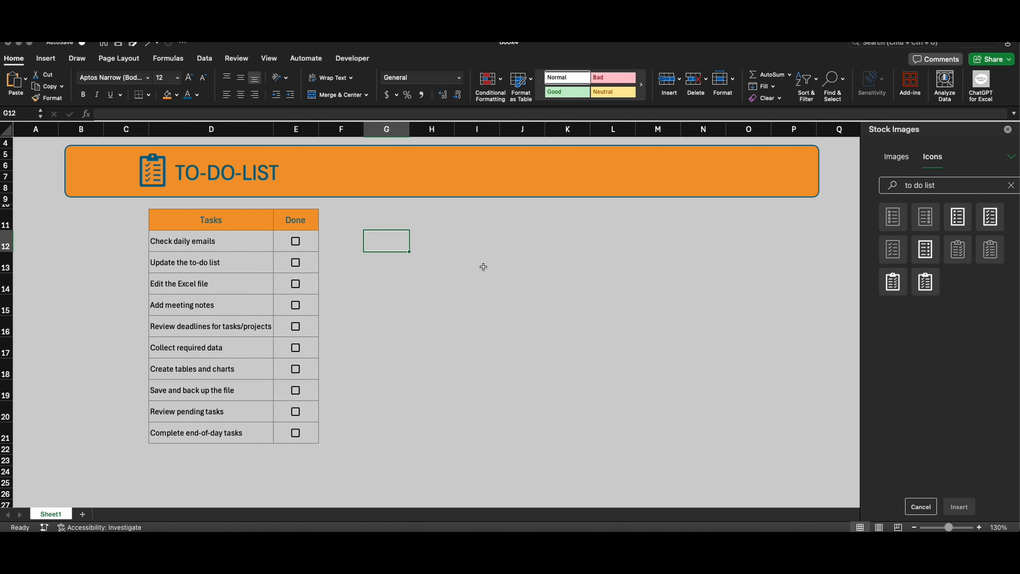
Step: Copy the orange banner shape and make two small matching cards side by side around G12:H13 and I12:J13
{"action": "left_click", "coordinate": [430, 168]}
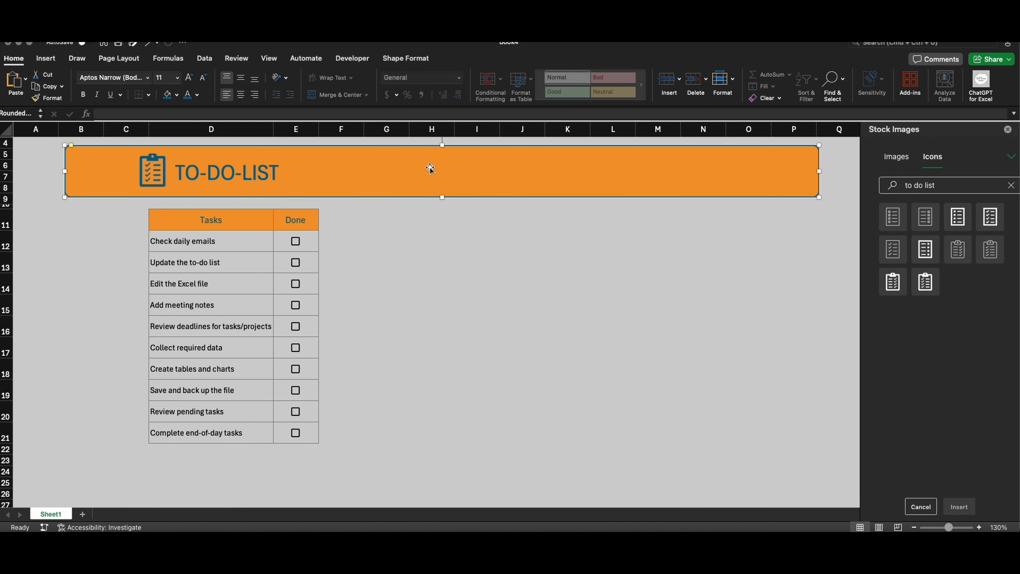
{"action": "left_click", "coordinate": [437, 263]}
{"action": "key", "text": "cmd+v"}
{"action": "left_click_drag", "start_coordinate": [691, 277], "coordinate": [299, 278]}
{"action": "left_click_drag", "start_coordinate": [776, 311], "coordinate": [539, 260]}
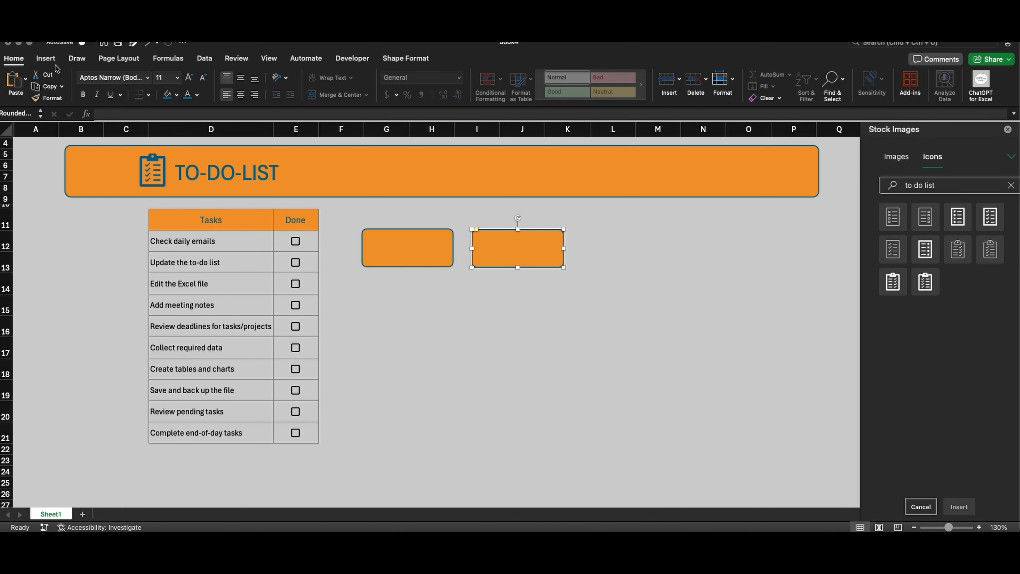
Step: Search the stock icons for "tick" and insert the solid check mark icon
{"action": "left_click", "coordinate": [1010, 186]}
{"action": "left_click", "coordinate": [994, 186]}
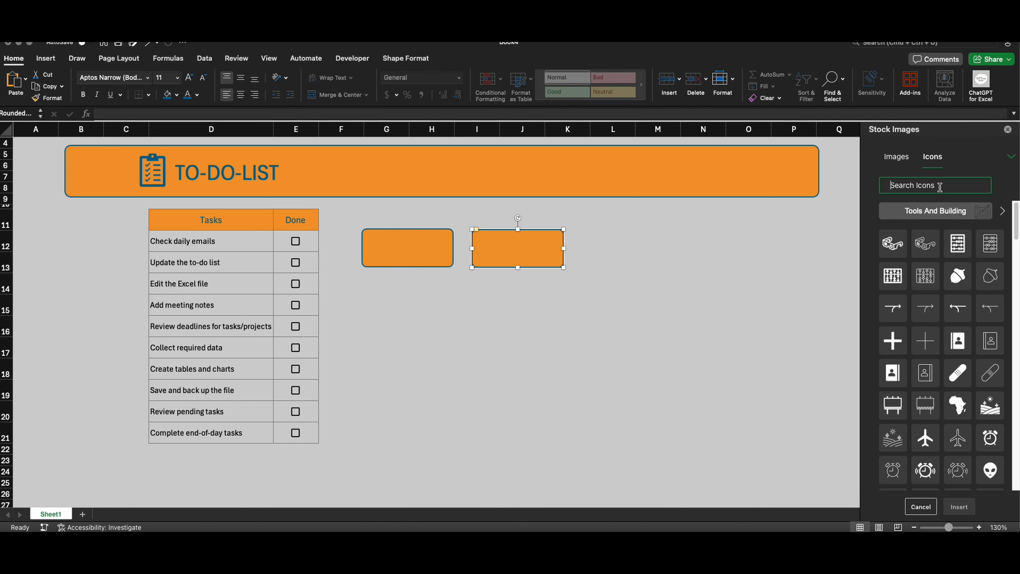
{"action": "type", "text": "tick"}
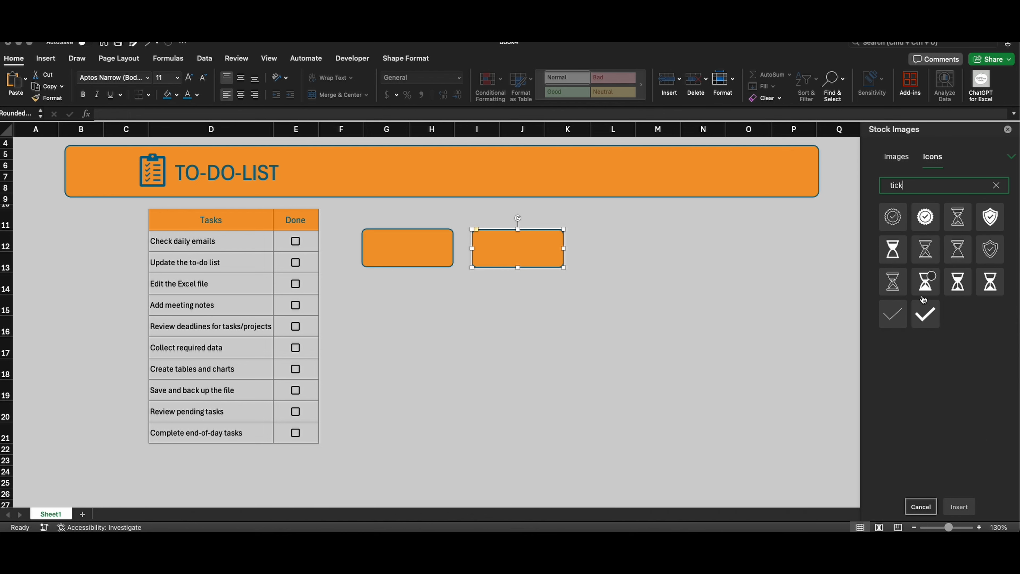
{"action": "left_click", "coordinate": [925, 313]}
{"action": "left_click", "coordinate": [959, 506]}
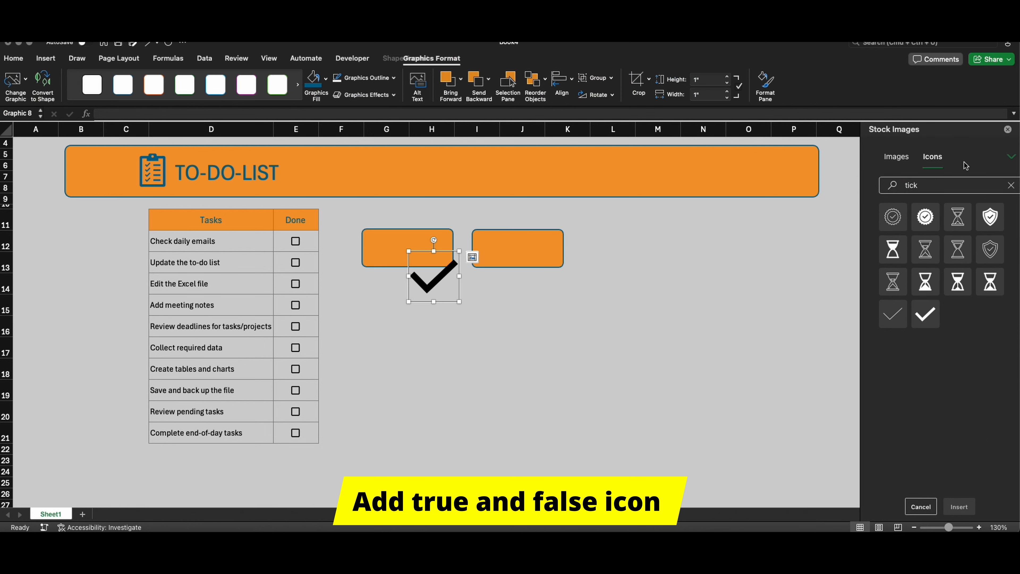
Step: Search the stock icons for "wrong" and insert the bold cross icon
{"action": "left_click", "coordinate": [932, 185]}
{"action": "type", "text": "wrong"}
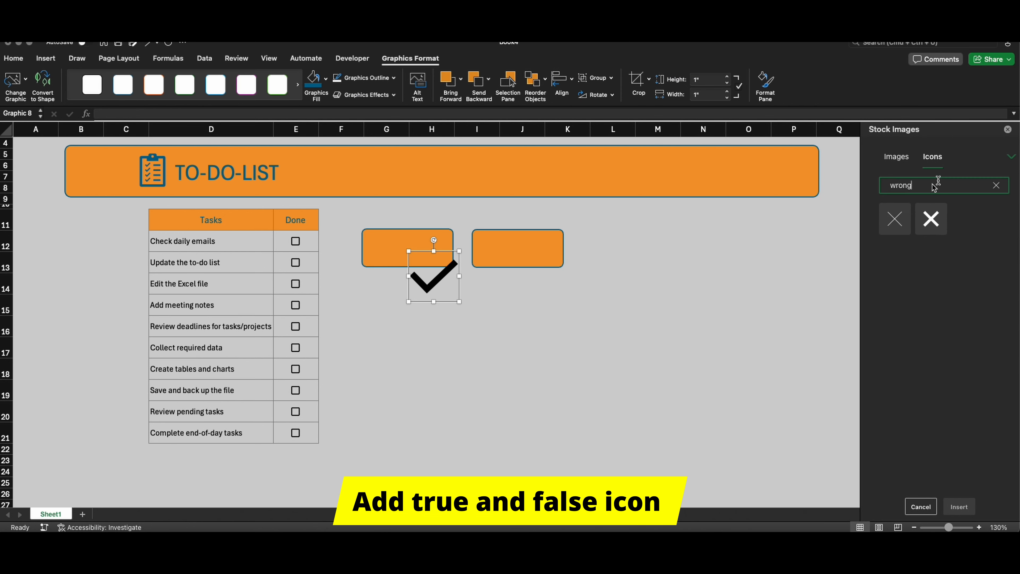
{"action": "left_click", "coordinate": [935, 213]}
{"action": "left_click", "coordinate": [959, 507]}
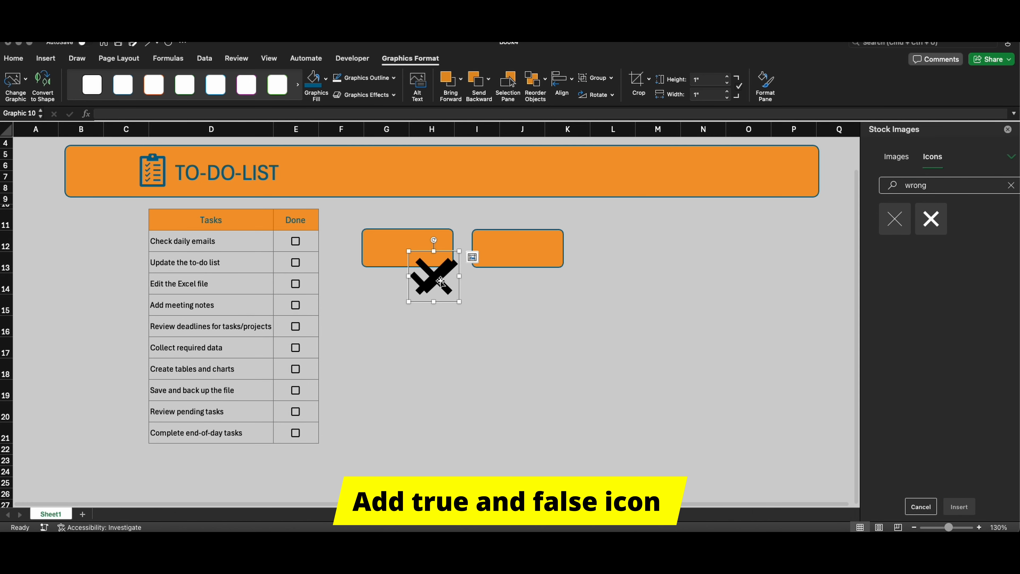
Step: Separate the overlapping tick and cross icons, shrink both, and place each below its card, with the cross at about 0.46"
{"action": "mouse_move", "coordinate": [426, 277]}
{"action": "left_mouse_down"}
{"action": "mouse_move", "coordinate": [514, 305]}
{"action": "mouse_move", "coordinate": [504, 256]}
{"action": "mouse_move", "coordinate": [438, 277]}
{"action": "left_mouse_up"}
{"action": "left_click", "coordinate": [417, 276]}
{"action": "left_click_drag", "start_coordinate": [486, 253], "coordinate": [487, 278]}
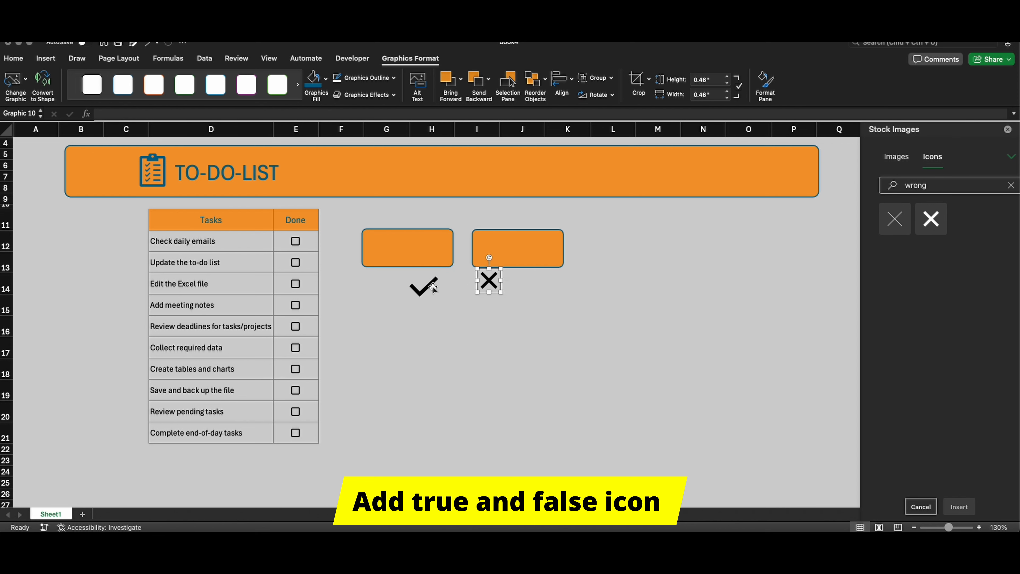
Step: Fill the tick icon dark green and the cross icon red, and nudge the cross level with the tick
{"action": "left_click", "coordinate": [423, 286]}
{"action": "left_click", "coordinate": [14, 59]}
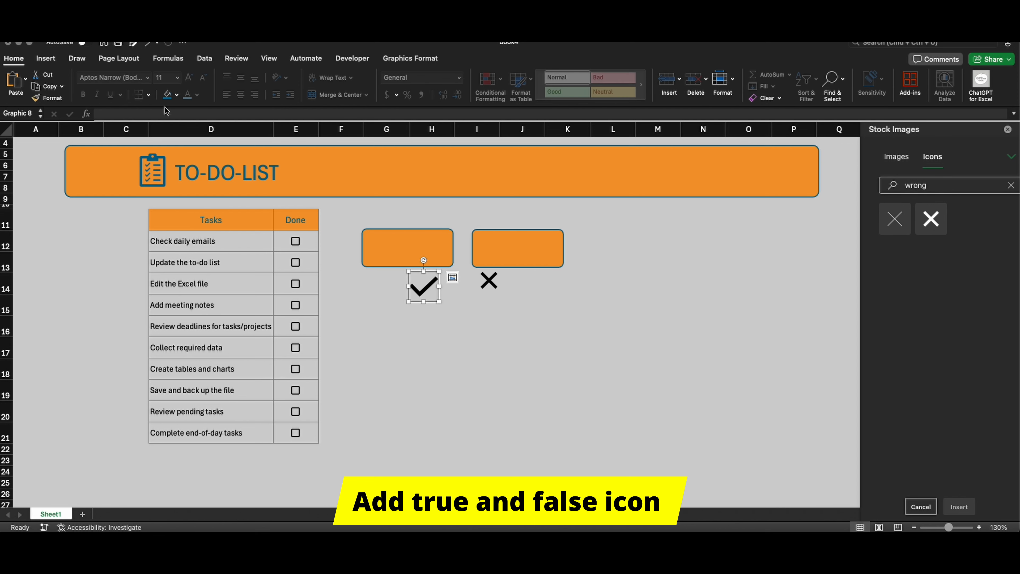
{"action": "left_click", "coordinate": [176, 95]}
{"action": "left_click", "coordinate": [257, 193]}
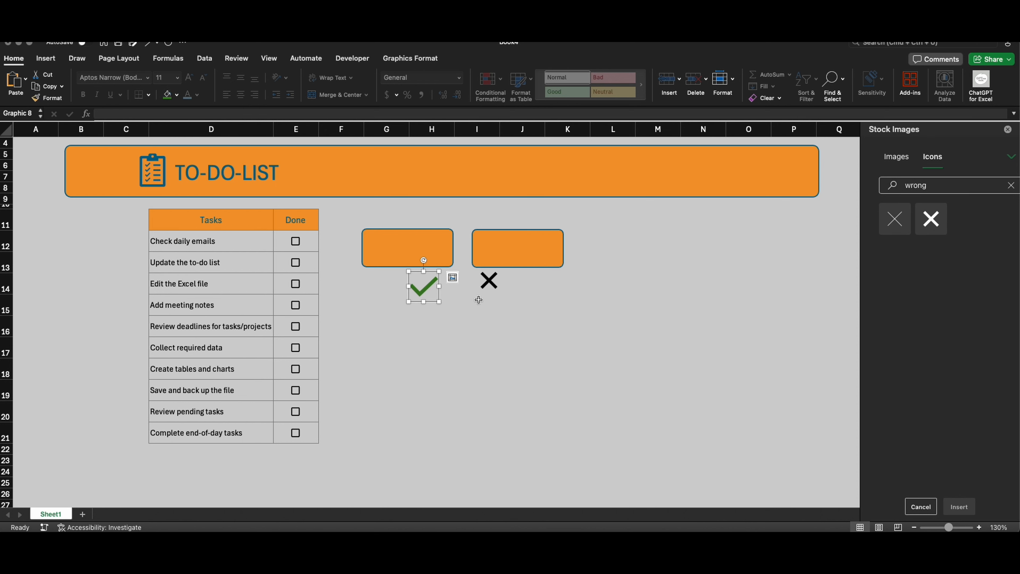
{"action": "left_click", "coordinate": [488, 282]}
{"action": "left_click", "coordinate": [176, 95]}
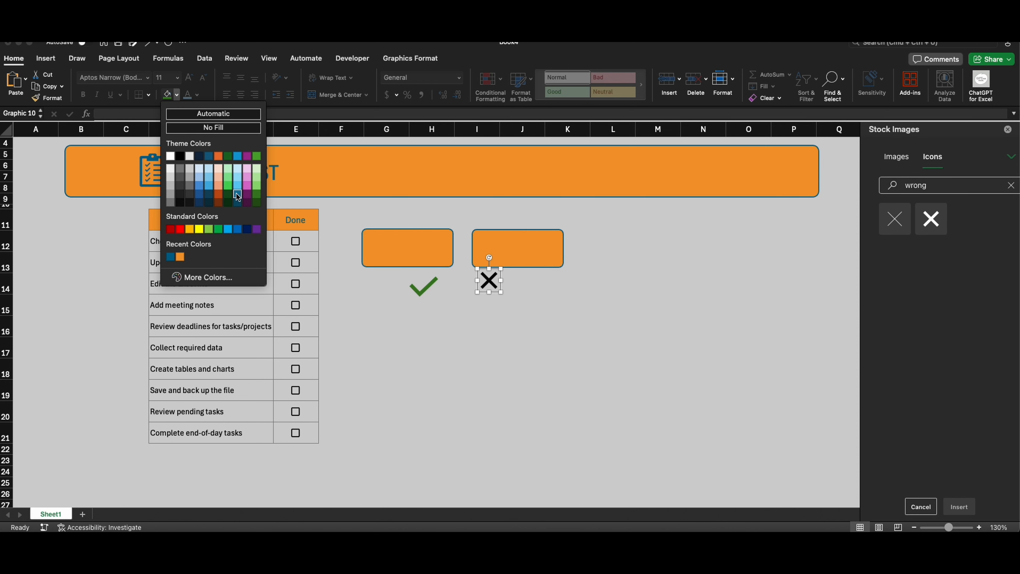
{"action": "left_click", "coordinate": [181, 228]}
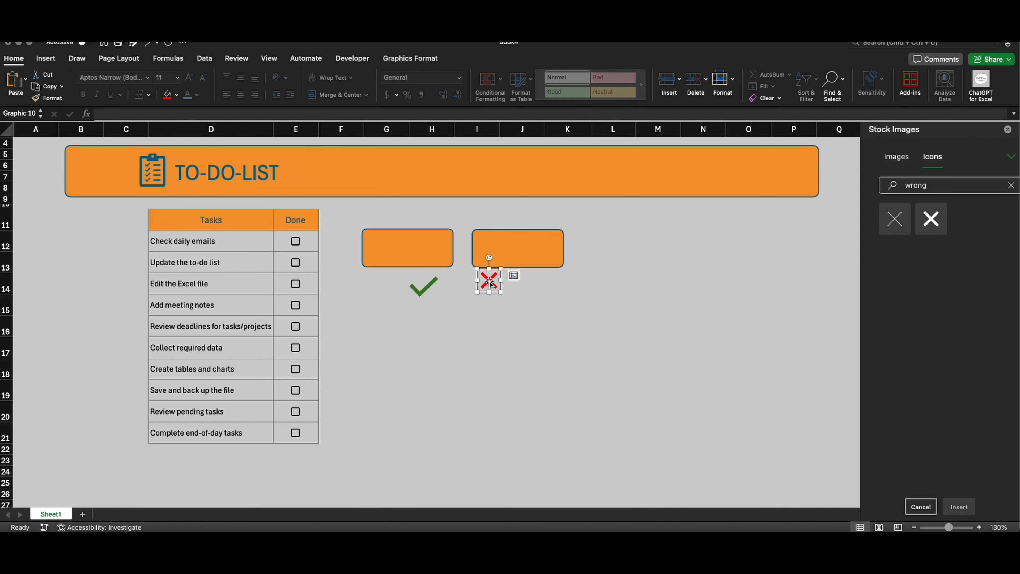
{"action": "left_click_drag", "start_coordinate": [489, 282], "coordinate": [488, 287]}
Step: Enter =COUNTIF(E12:E21,"TRUE") in cell C37 to count the completed tasks
{"action": "scroll", "coordinate": [235, 478], "scroll_direction": "down", "scroll_amount": 10}
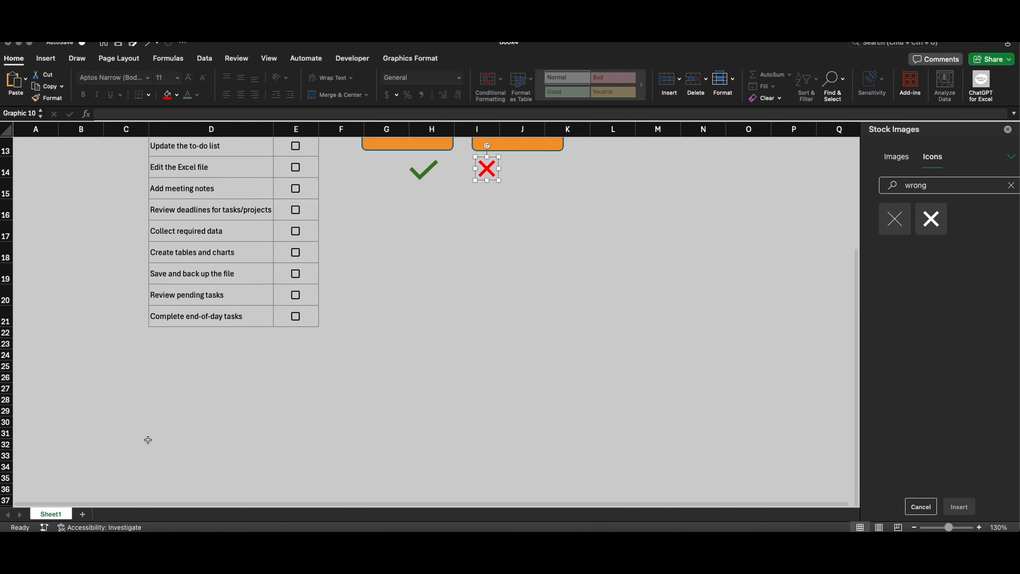
{"action": "left_click", "coordinate": [128, 314]}
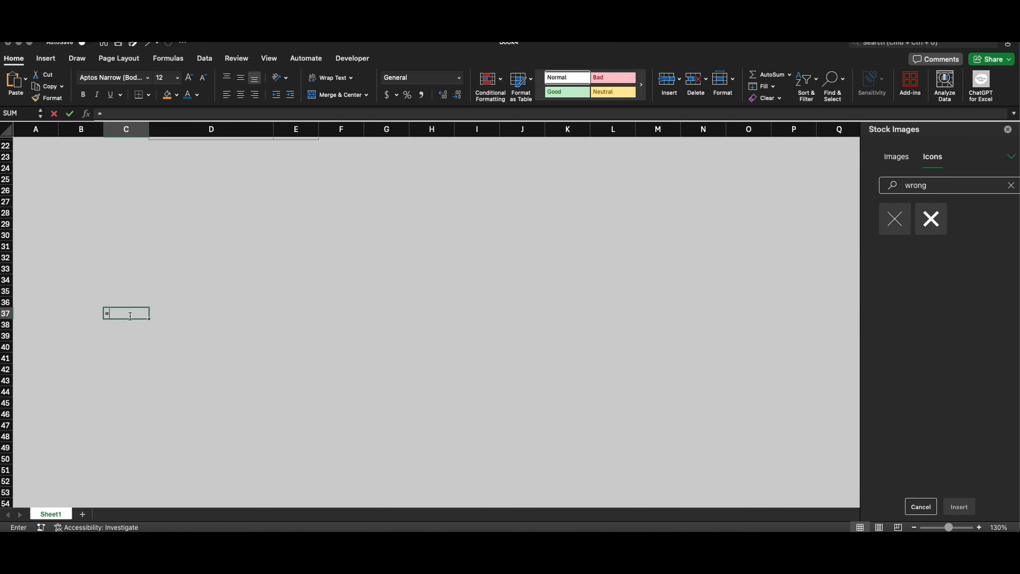
{"action": "type", "text": "=COUNTIF"}
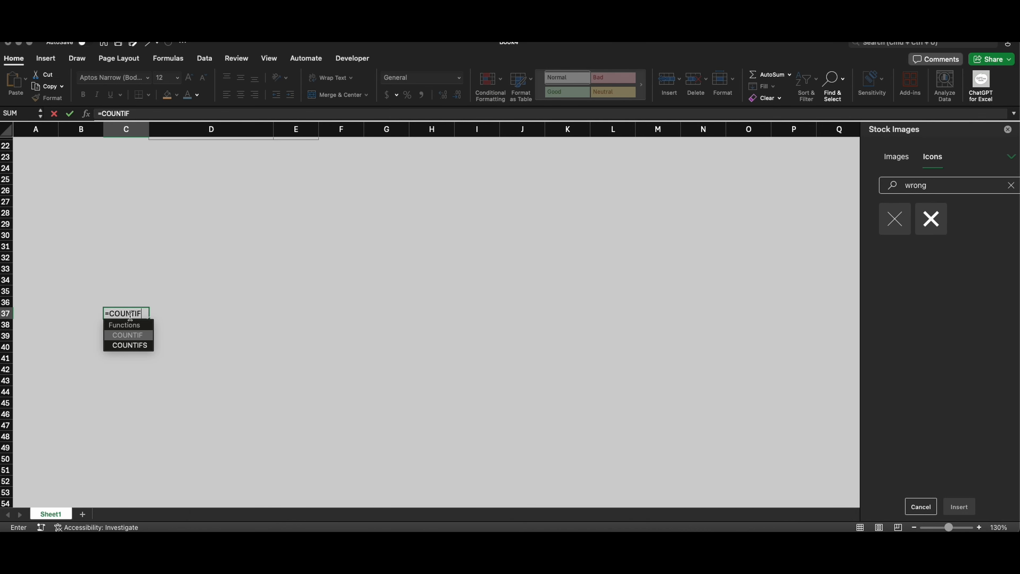
{"action": "type", "text": "("}
{"action": "scroll", "coordinate": [297, 222], "scroll_direction": "up", "scroll_amount": 9}
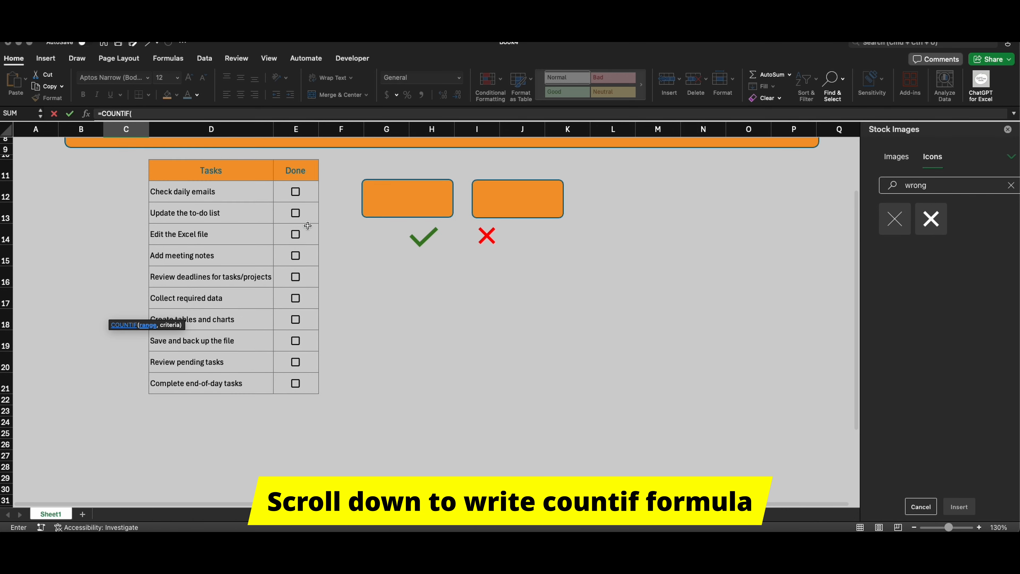
{"action": "left_click_drag", "start_coordinate": [300, 222], "coordinate": [305, 418]}
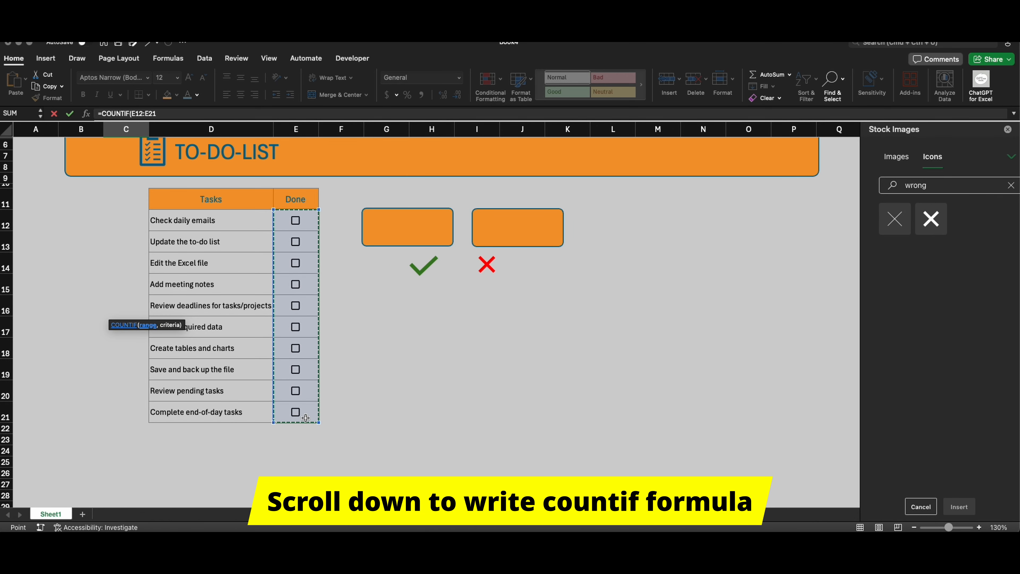
{"action": "type", "text": ",\"TRUE"}
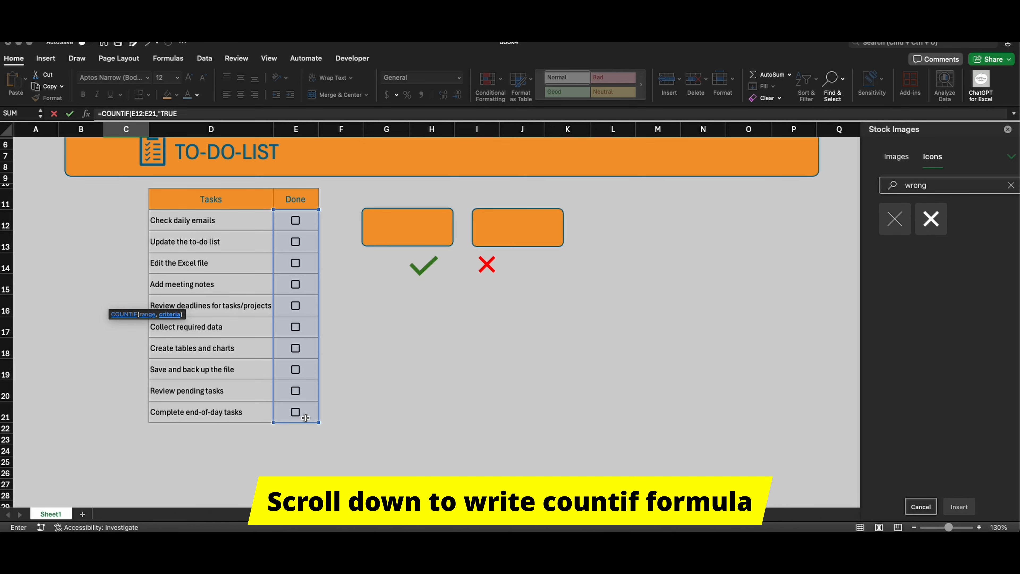
{"action": "key", "text": "Return"}
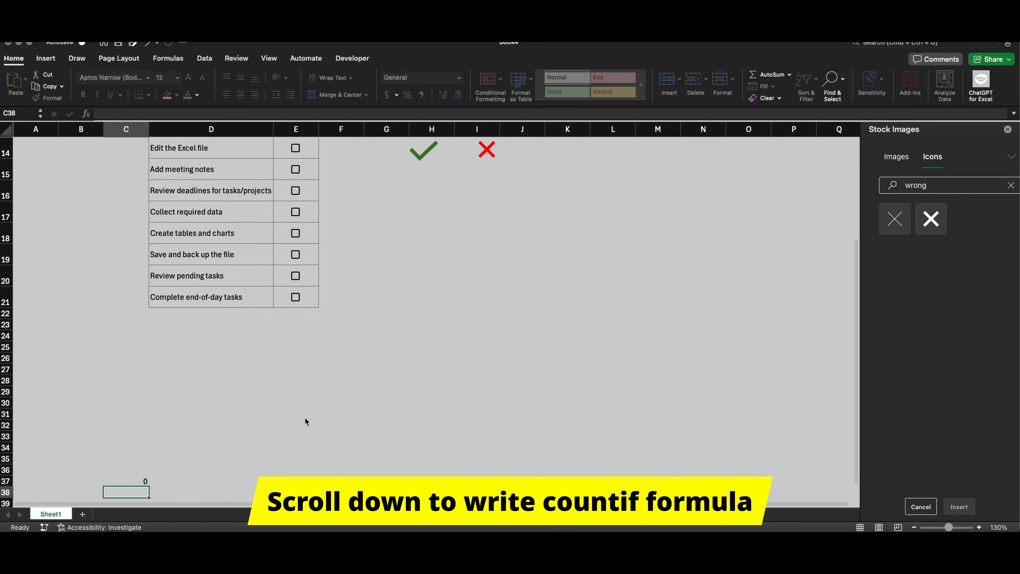
Step: Link the text of the first orange card to cell C37 with the formula =$C$37
{"action": "scroll", "coordinate": [424, 182], "scroll_direction": "up", "scroll_amount": 4}
{"action": "left_click", "coordinate": [424, 182]}
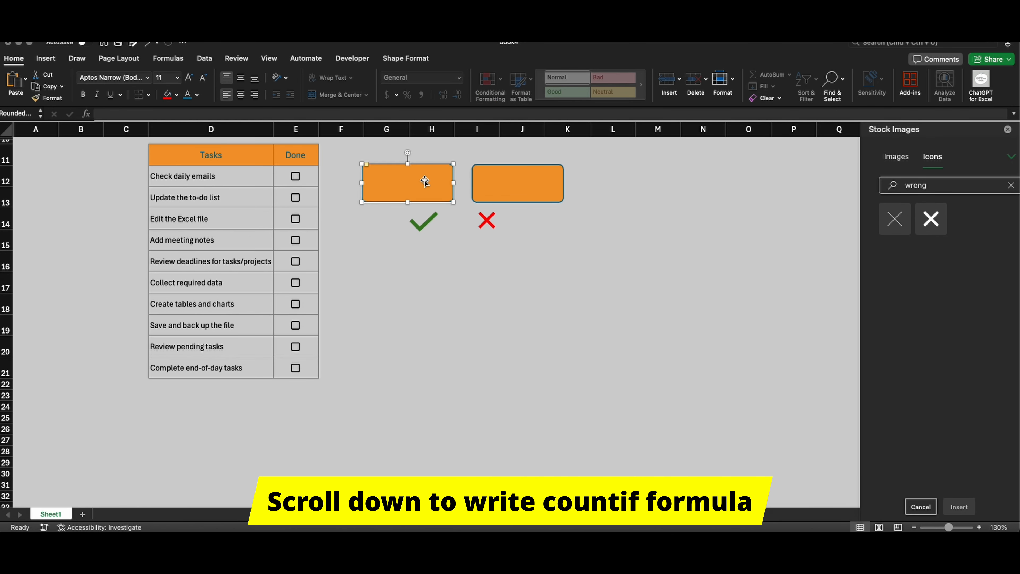
{"action": "left_click", "coordinate": [309, 113]}
{"action": "type", "text": "="}
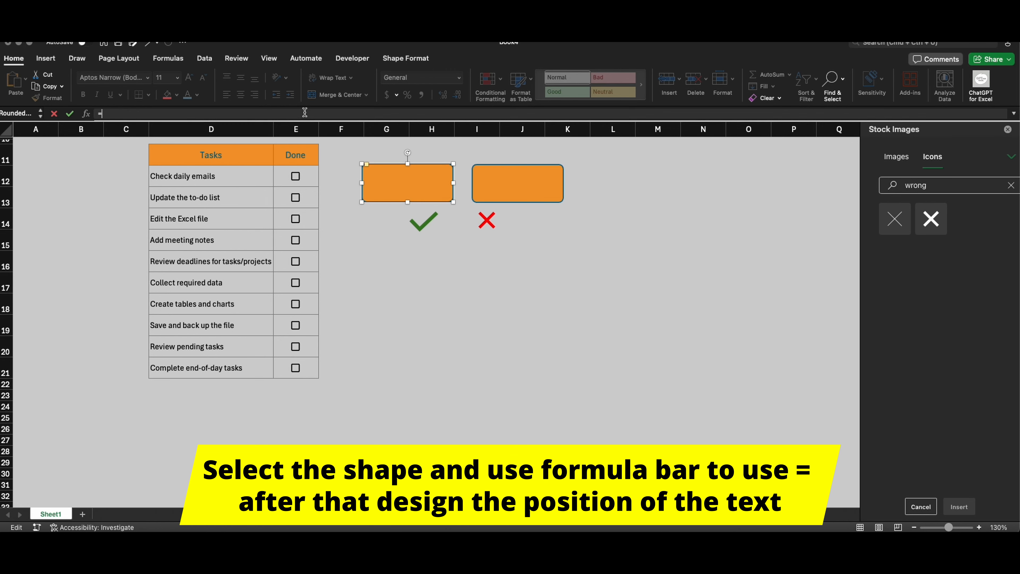
{"action": "scroll", "coordinate": [203, 345], "scroll_direction": "down", "scroll_amount": 4}
{"action": "scroll", "coordinate": [203, 345], "scroll_direction": "down", "scroll_amount": 1}
{"action": "left_click", "coordinate": [147, 361]}
{"action": "key", "text": "Return"}
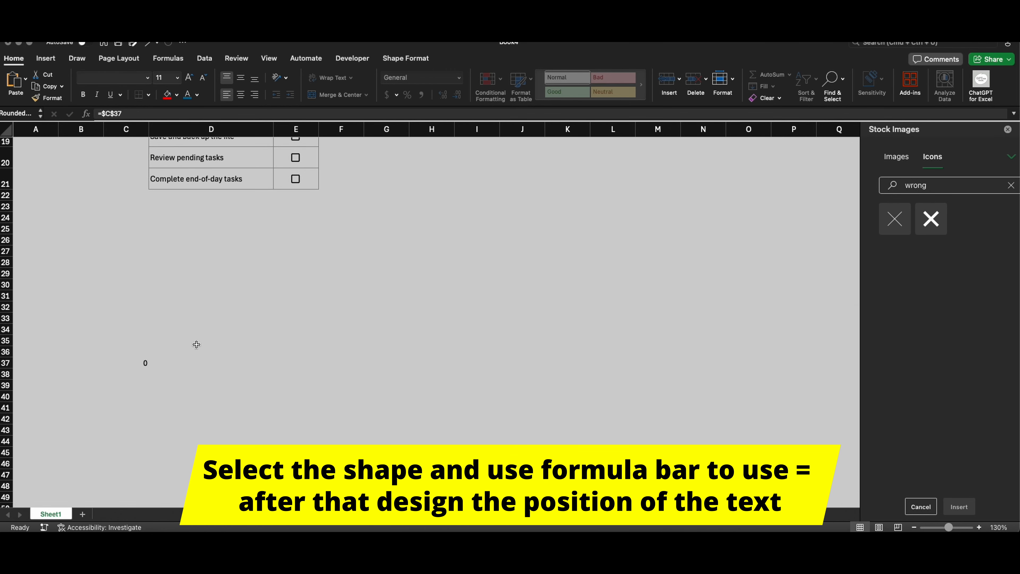
Step: Set the linked number in the first card to font size 28 and align it to the card's bottom right
{"action": "scroll", "coordinate": [388, 302], "scroll_direction": "up", "scroll_amount": 8}
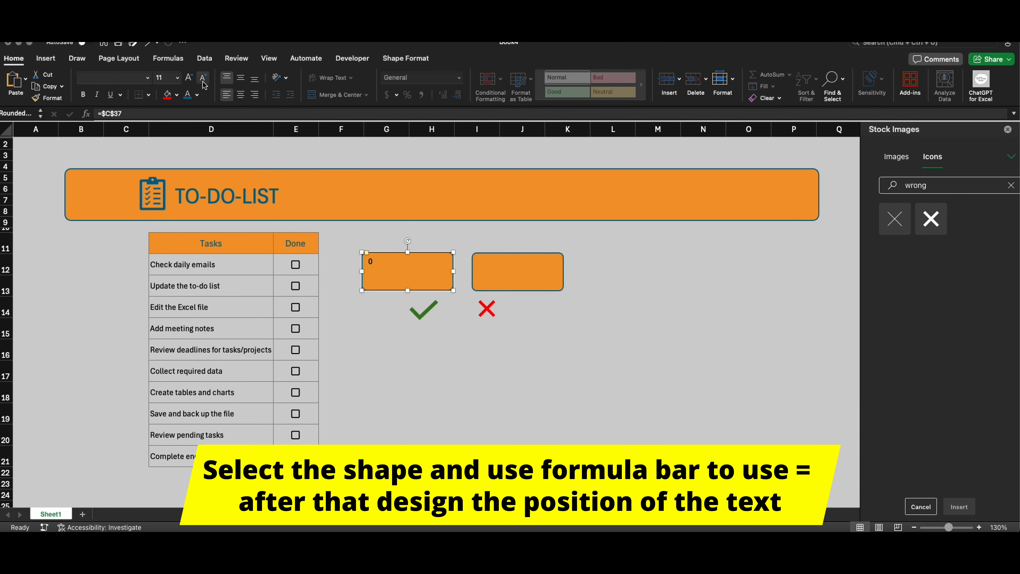
{"action": "left_click", "coordinate": [188, 77]}
{"action": "left_click", "coordinate": [188, 77]}
{"action": "left_click", "coordinate": [241, 77]}
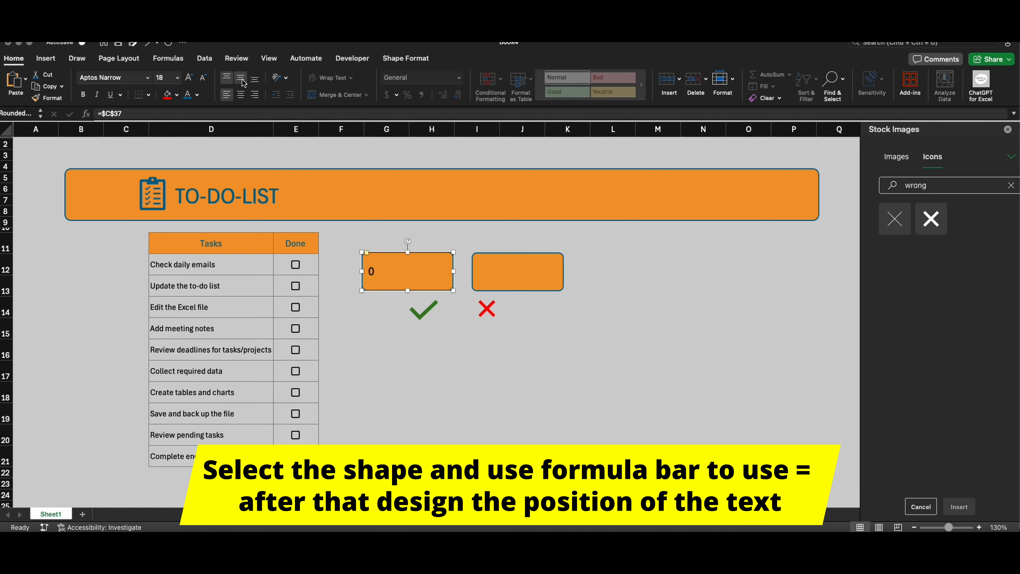
{"action": "left_click", "coordinate": [240, 94]}
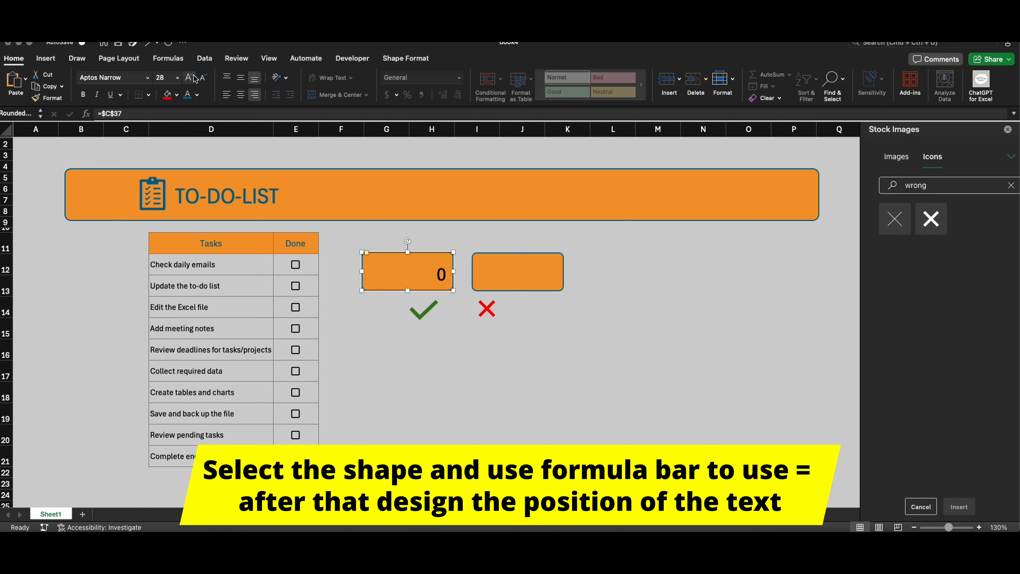
Step: Place the green tick inside the first card beside its number and make the card slightly narrower
{"action": "left_click_drag", "start_coordinate": [436, 301], "coordinate": [397, 288]}
{"action": "left_click", "coordinate": [371, 272]}
{"action": "left_click", "coordinate": [398, 276]}
Step: Delete the blank second card and put a duplicate of the linked first card in its place
{"action": "left_click", "coordinate": [516, 257]}
{"action": "key", "text": "BackSpace"}
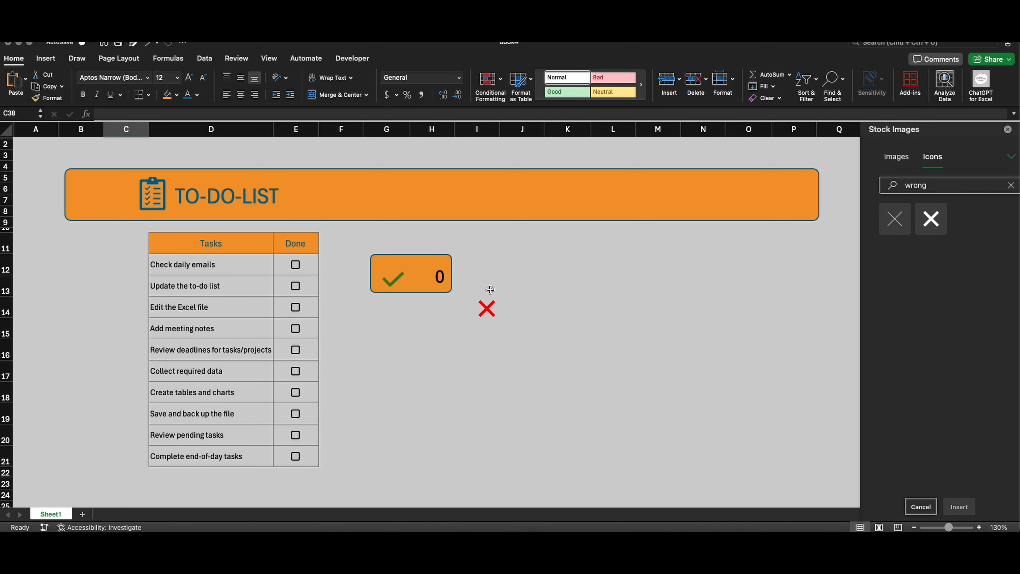
{"action": "left_click", "coordinate": [419, 268]}
{"action": "key", "text": "super+d"}
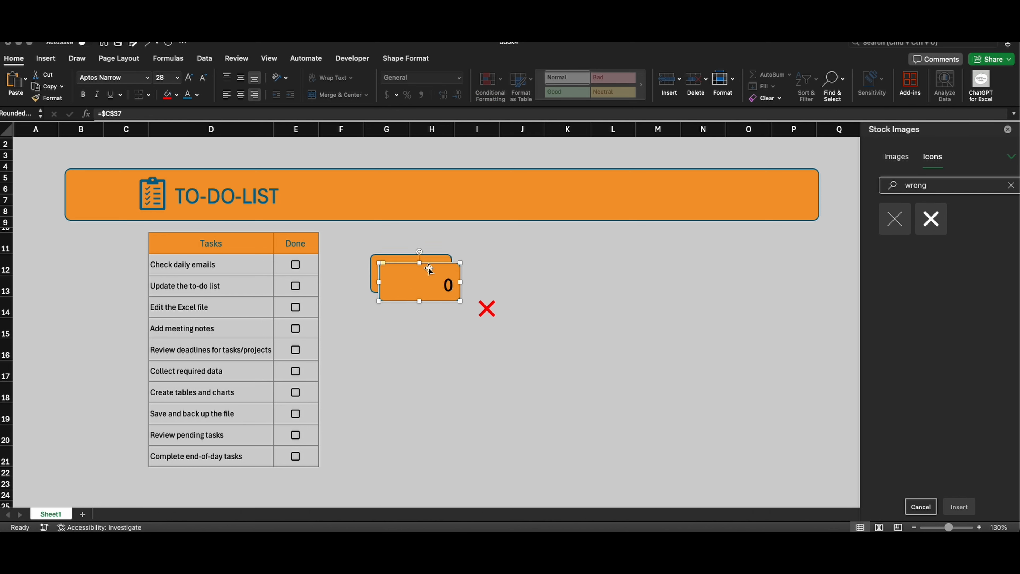
{"action": "left_click_drag", "start_coordinate": [429, 269], "coordinate": [522, 261]}
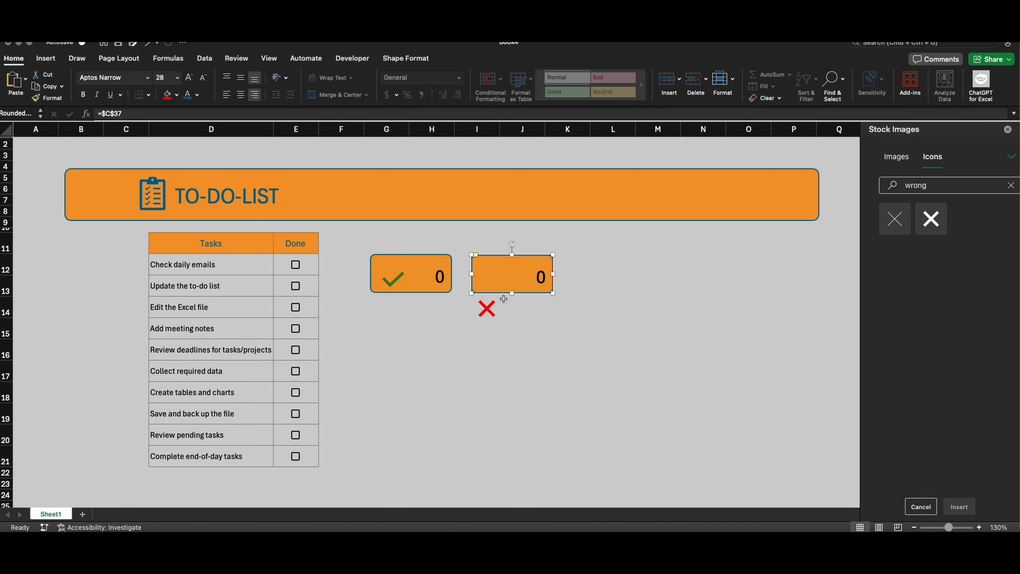
Step: Bring the red cross icon to the front and place it inside the second card beside its number
{"action": "left_click_drag", "start_coordinate": [487, 309], "coordinate": [493, 286]}
{"action": "right_click", "coordinate": [520, 276]}
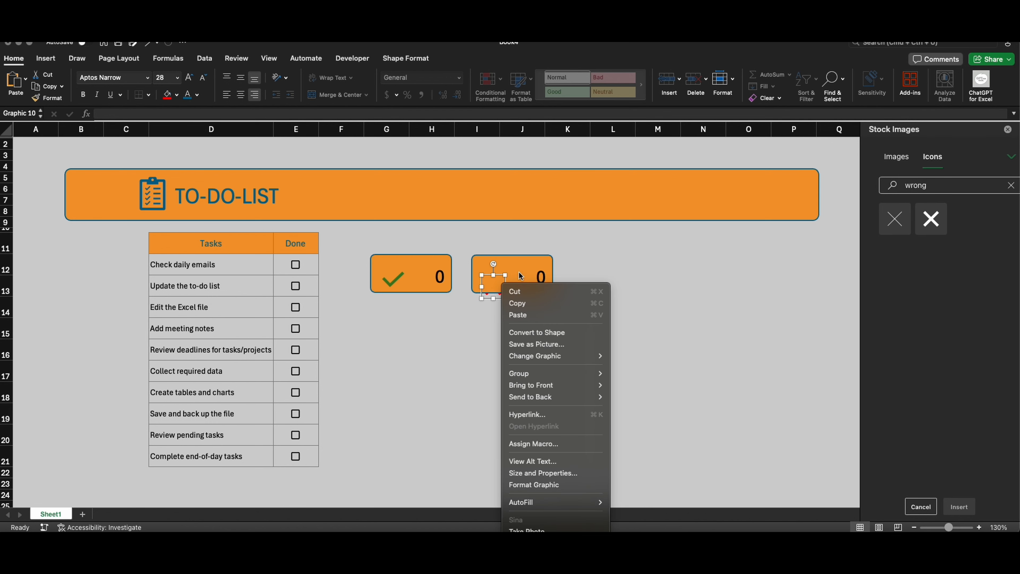
{"action": "mouse_move", "coordinate": [562, 385]}
{"action": "left_click", "coordinate": [623, 386]}
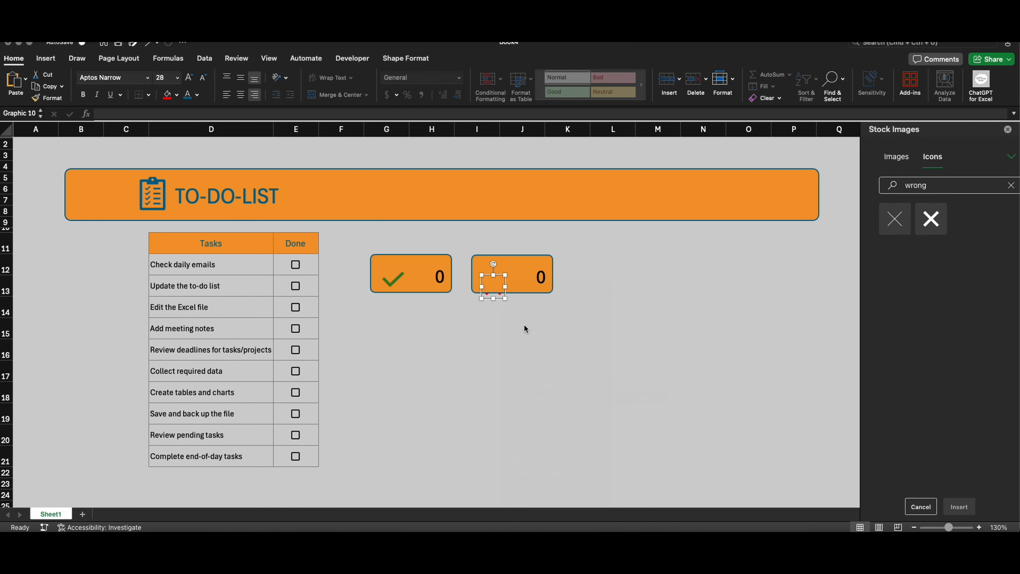
{"action": "left_click_drag", "start_coordinate": [495, 297], "coordinate": [499, 292]}
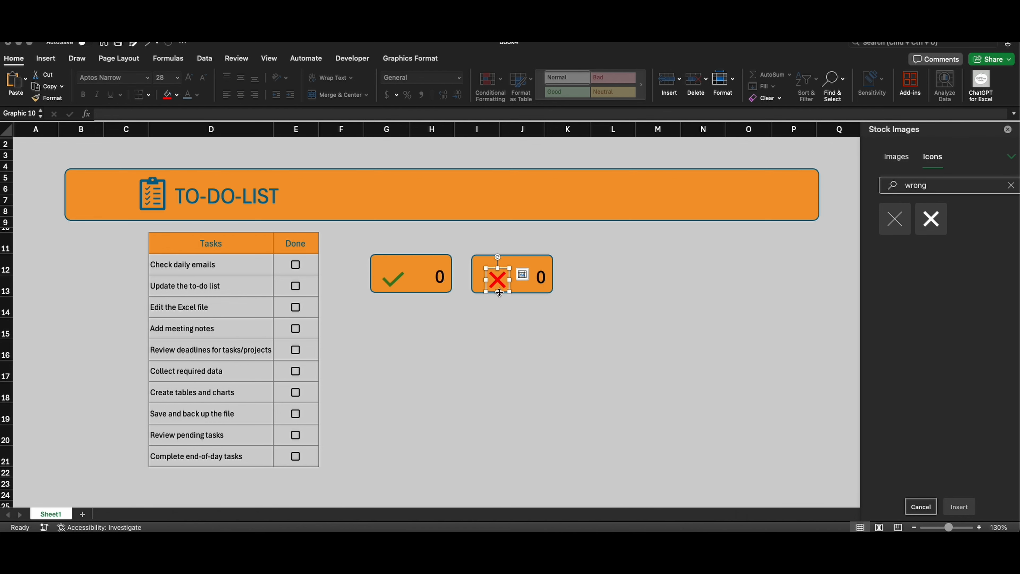
Step: Copy the COUNTIF formula from C37 into D37 with its criterion changed to "FALSE", giving =COUNTIF(E12:E21,"FALSE")
{"action": "scroll", "coordinate": [499, 293], "scroll_direction": "down", "scroll_amount": 6}
{"action": "left_click_drag", "start_coordinate": [146, 407], "coordinate": [151, 407]}
{"action": "left_click", "coordinate": [145, 415]}
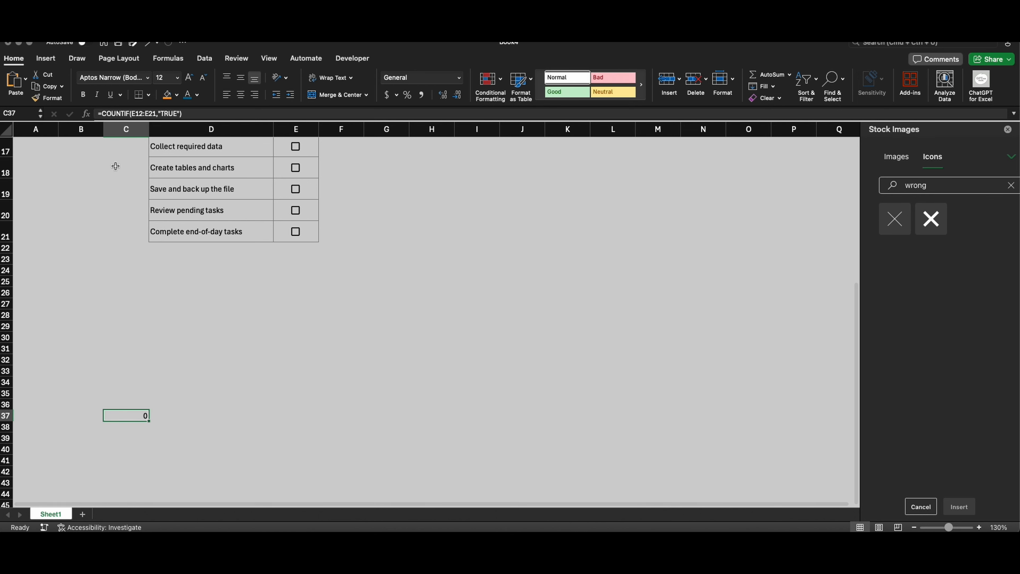
{"action": "left_click", "coordinate": [201, 114]}
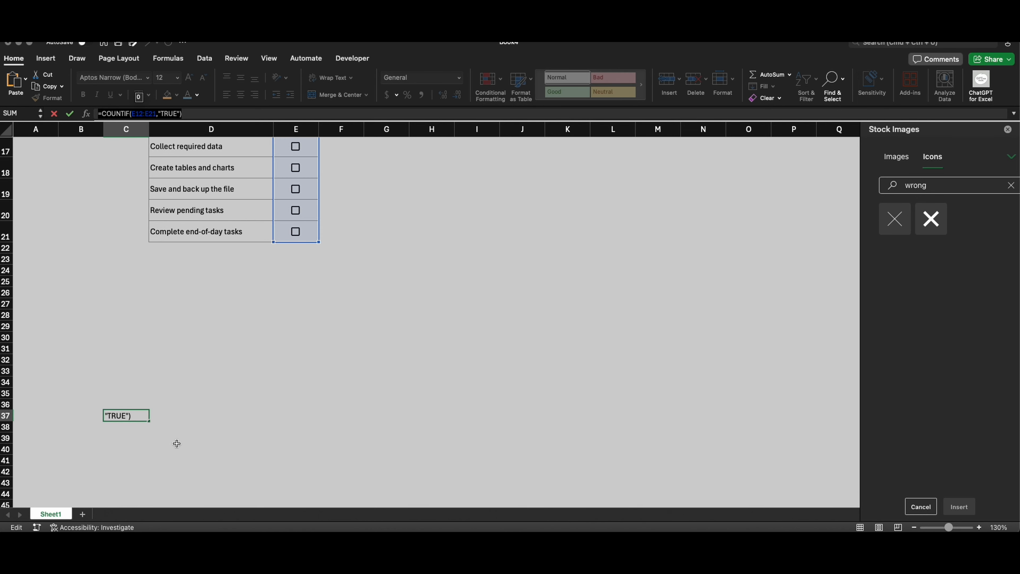
{"action": "left_click", "coordinate": [172, 415]}
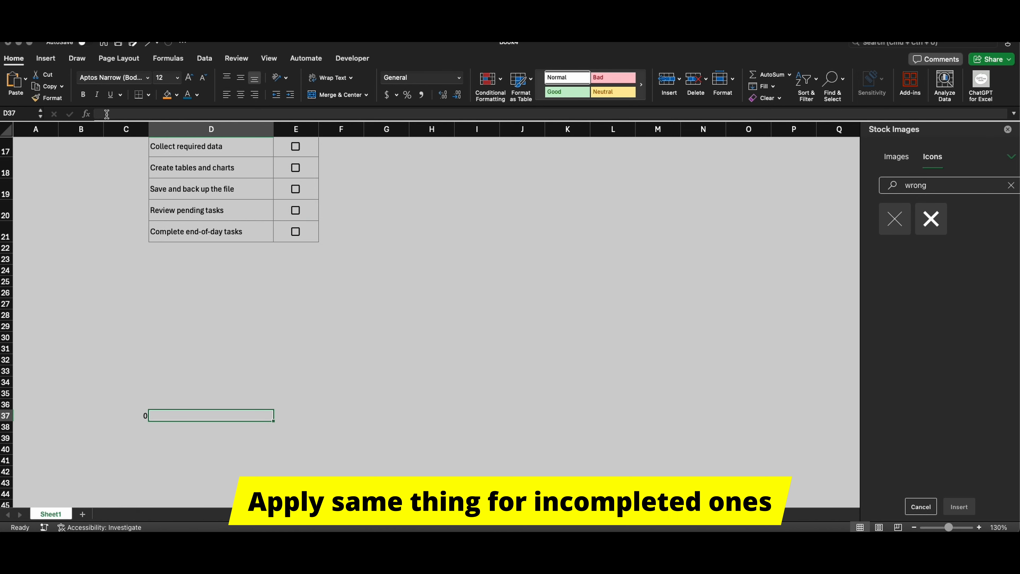
{"action": "left_click", "coordinate": [167, 114]}
{"action": "key", "text": "super+v"}
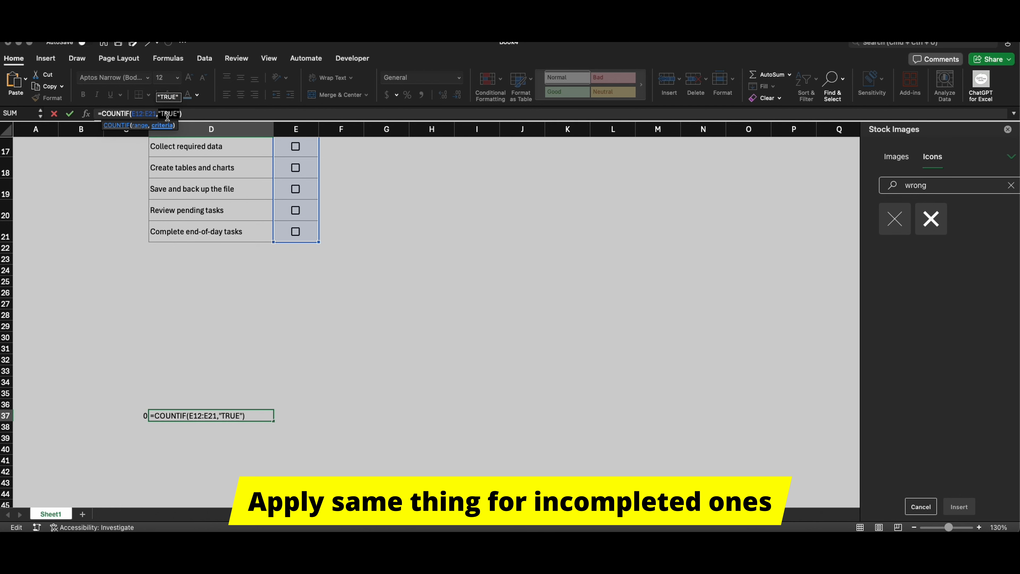
{"action": "type", "text": "FALSE"}
{"action": "key", "text": "Return"}
Step: Relink the number in the red cross card to cell D37
{"action": "scroll", "coordinate": [429, 272], "scroll_direction": "up", "scroll_amount": 8}
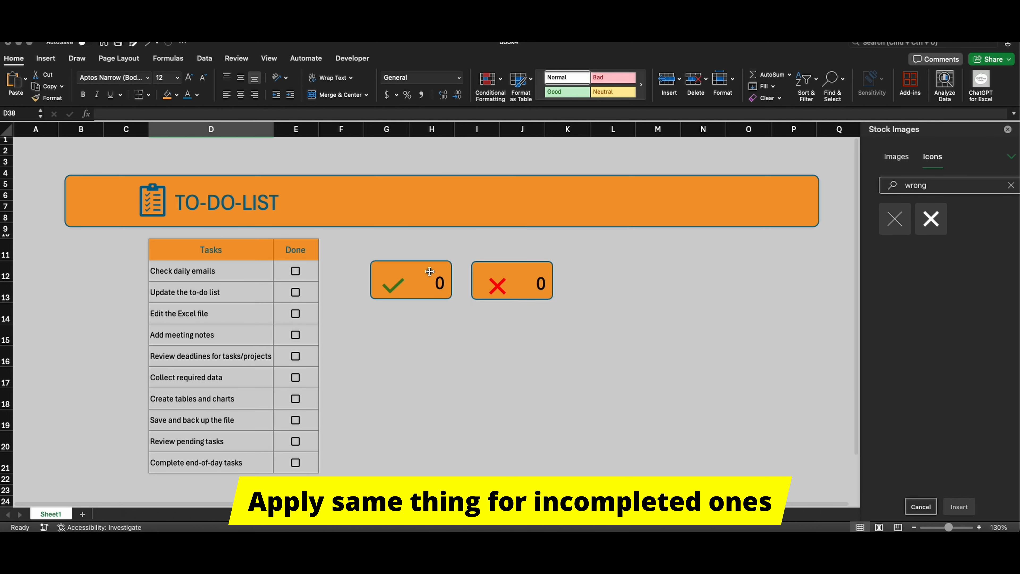
{"action": "left_click", "coordinate": [511, 262]}
{"action": "left_click", "coordinate": [123, 113]}
{"action": "type", "text": "=$C$37"}
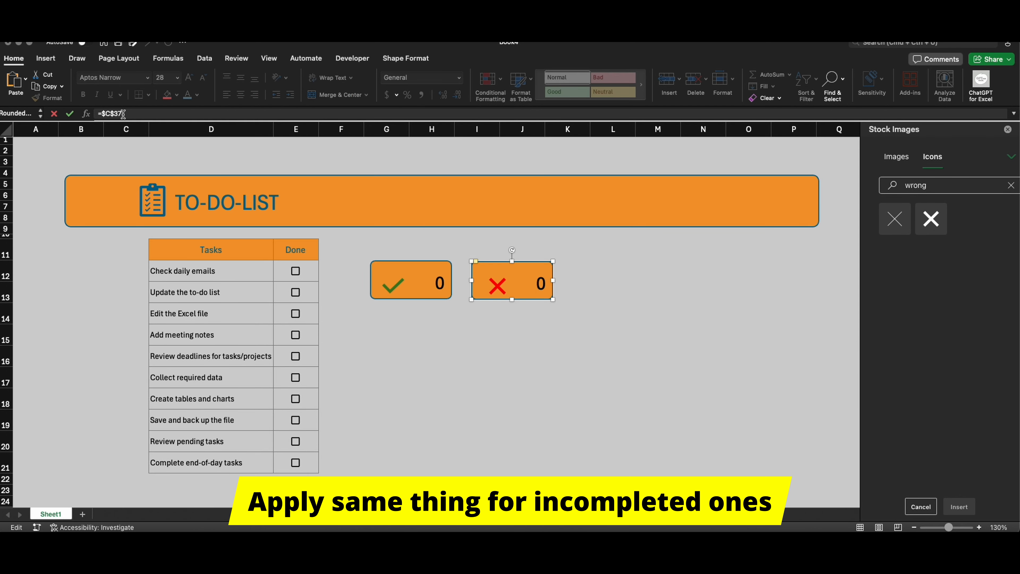
{"action": "scroll", "coordinate": [310, 449], "scroll_direction": "down", "scroll_amount": 7}
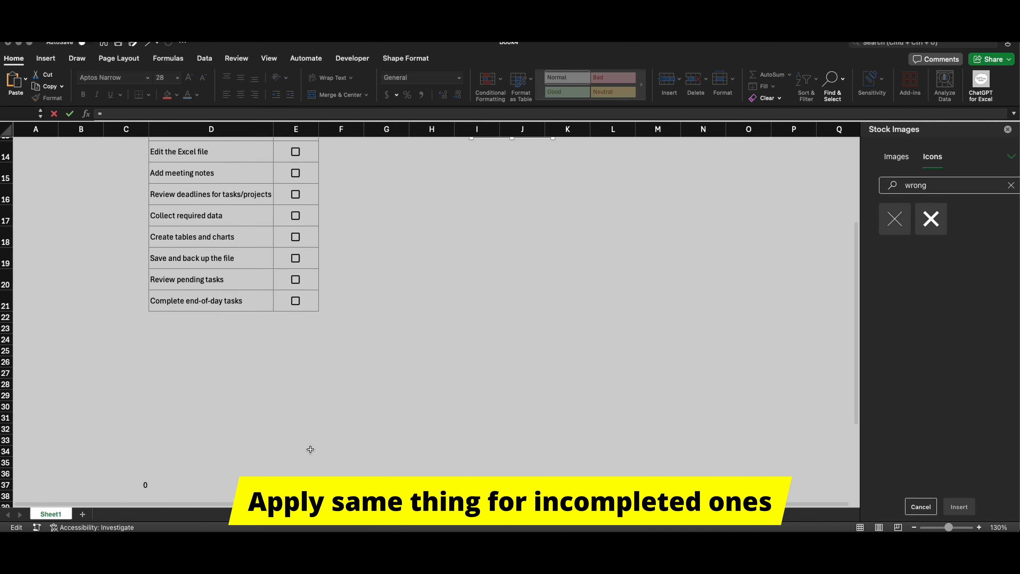
{"action": "left_click", "coordinate": [245, 448]}
{"action": "key", "text": "Return"}
Step: Copy the green tick card's formatting onto the red cross card and nudge the cross icon slightly away from the number
{"action": "scroll", "coordinate": [460, 310], "scroll_direction": "up", "scroll_amount": 8}
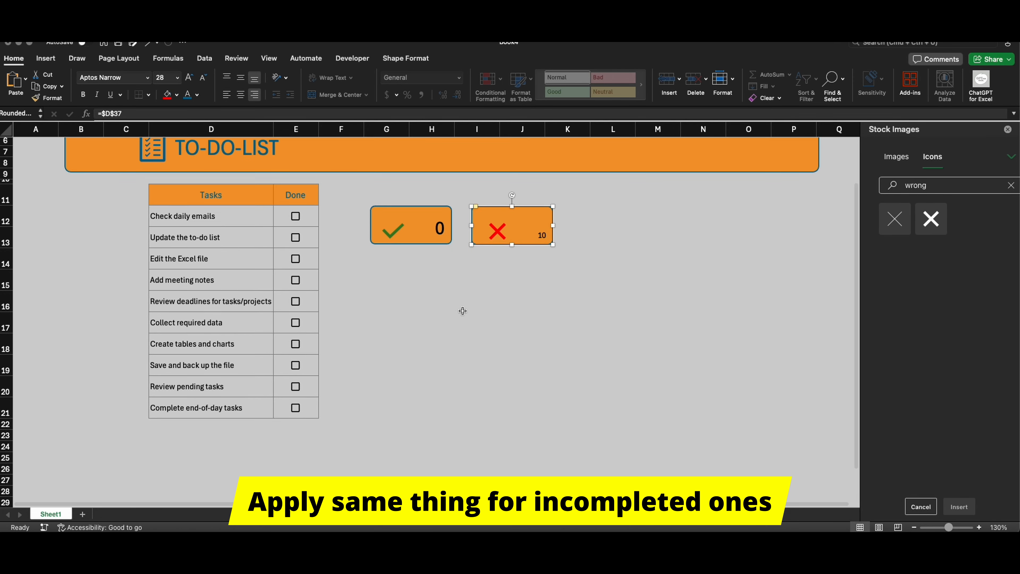
{"action": "left_click", "coordinate": [410, 261]}
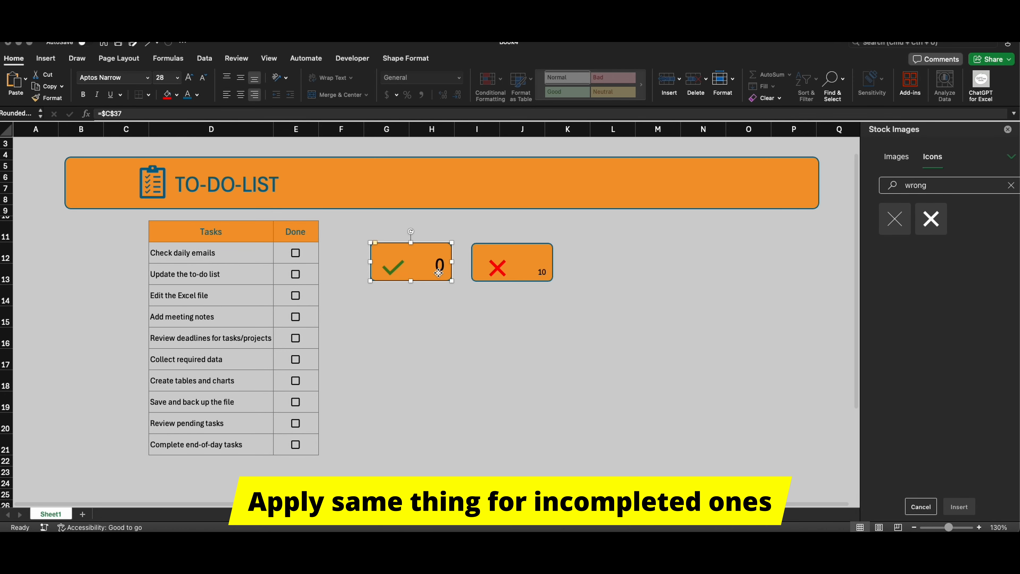
{"action": "left_click", "coordinate": [57, 98]}
{"action": "left_click", "coordinate": [530, 276]}
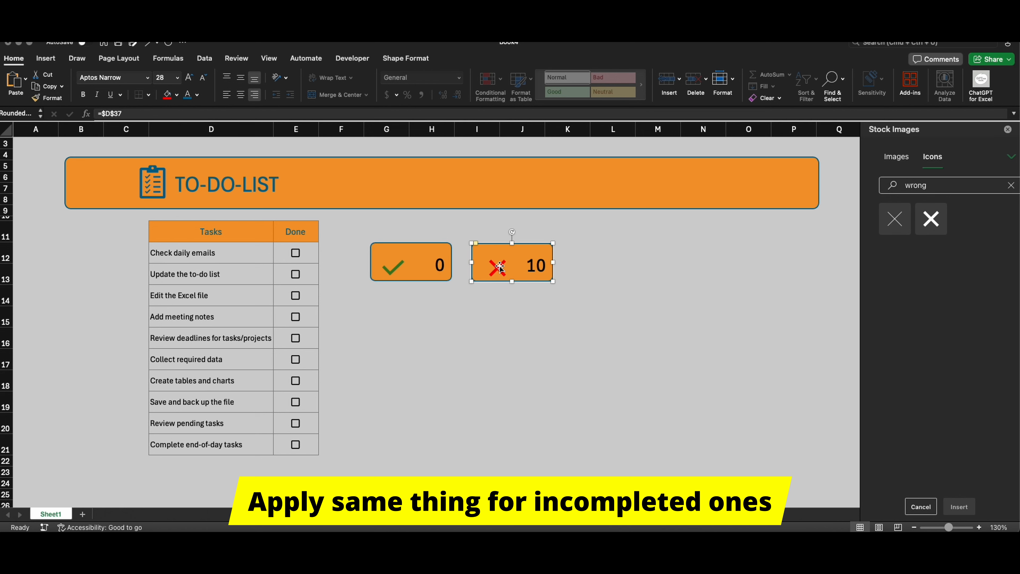
{"action": "left_click", "coordinate": [497, 336]}
{"action": "left_click", "coordinate": [496, 267]}
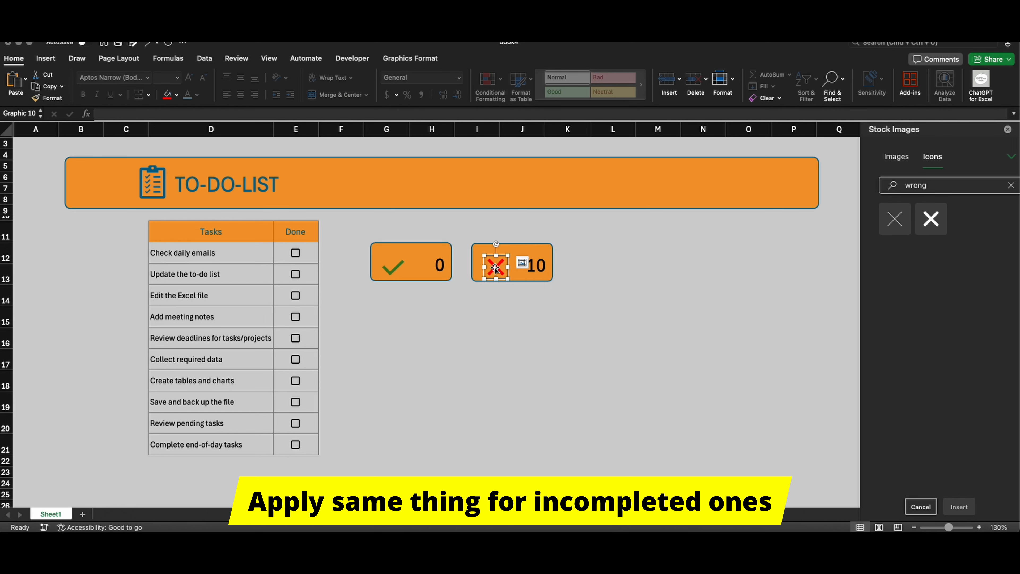
{"action": "key", "text": "Escape"}
Step: Mark the tasks "Update the to-do list" and "Review deadlines for tasks/projects" as done
{"action": "left_click", "coordinate": [296, 279]}
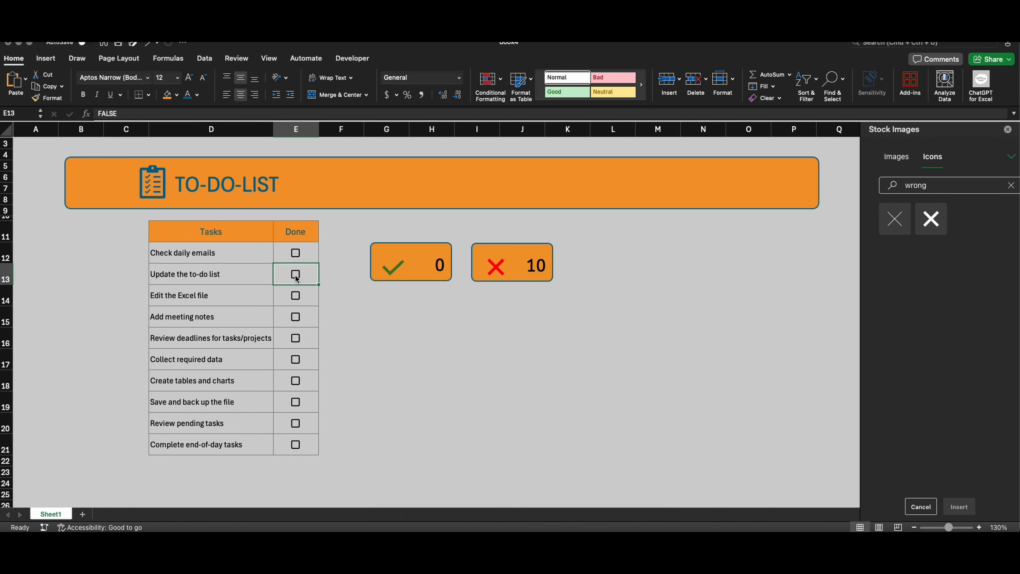
{"action": "left_click", "coordinate": [297, 343]}
{"action": "left_click", "coordinate": [434, 338]}
Step: Insert a doughnut chart based on the count cells C37:E37
{"action": "scroll", "coordinate": [435, 328], "scroll_direction": "down", "scroll_amount": 5}
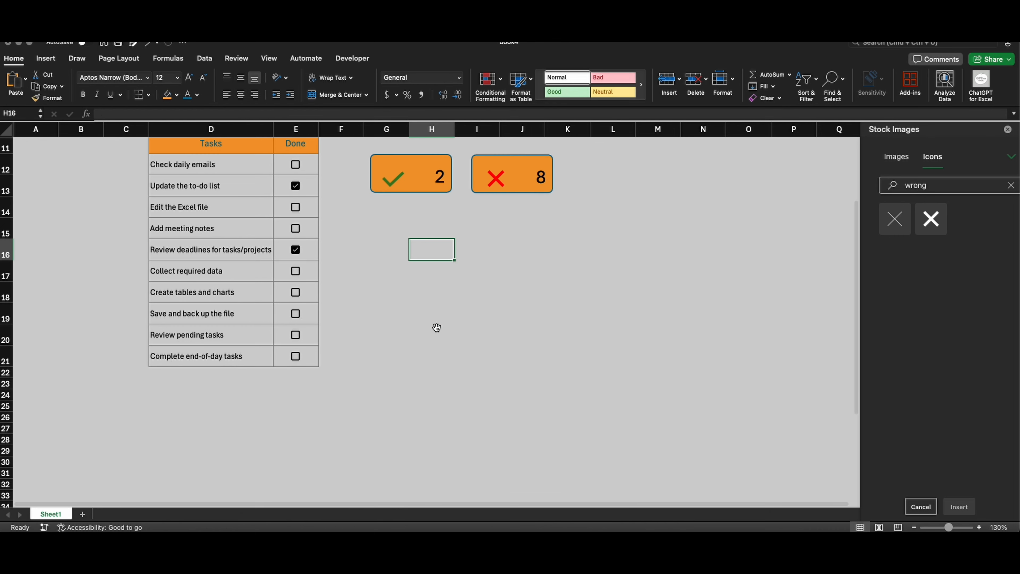
{"action": "left_click_drag", "start_coordinate": [137, 453], "coordinate": [298, 452]}
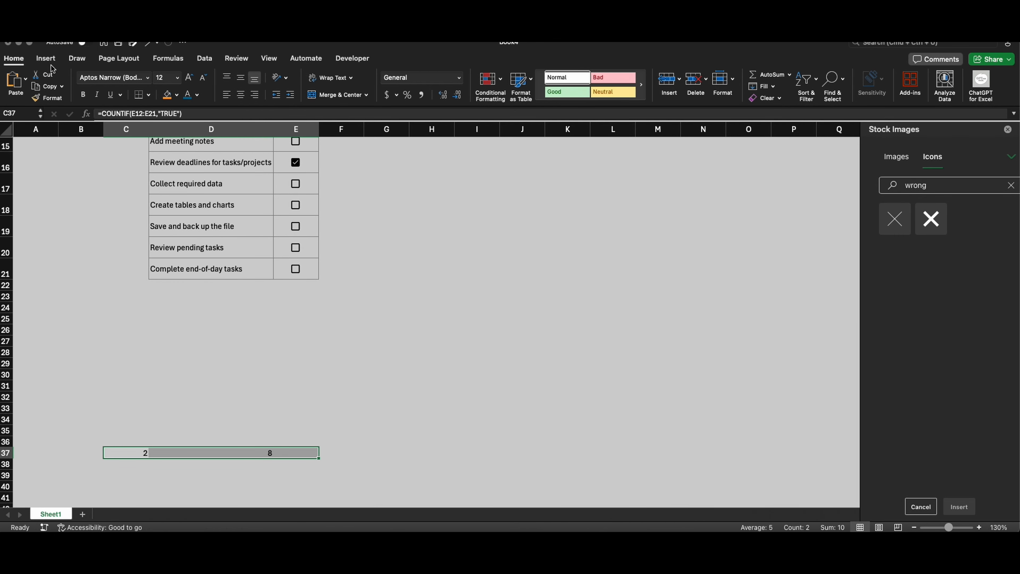
{"action": "left_click", "coordinate": [46, 58]}
{"action": "left_click", "coordinate": [373, 95]}
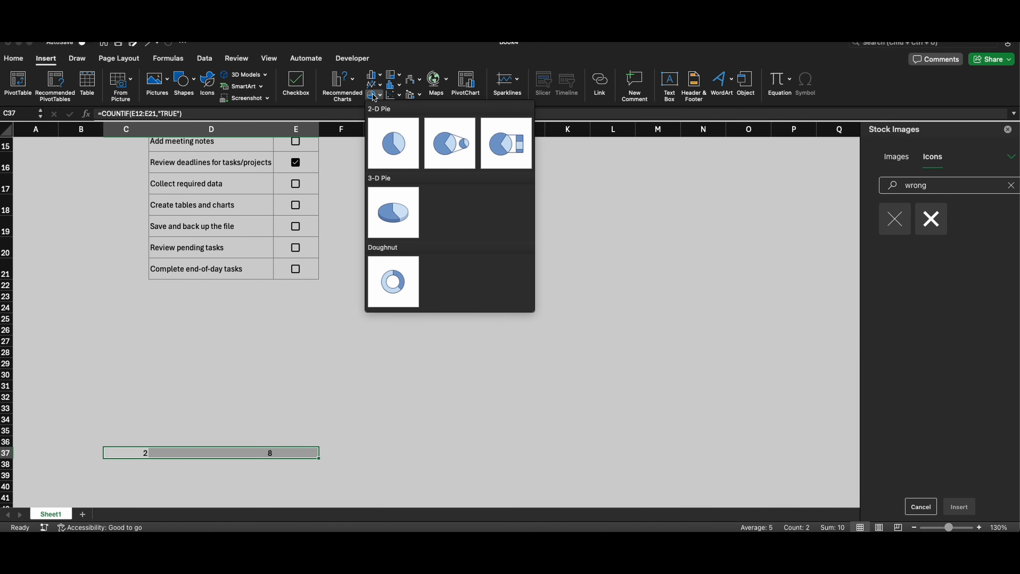
{"action": "left_click", "coordinate": [392, 277]}
Step: Move the doughnut chart below the two cards, shrink it to their combined width, and delete its title and legend
{"action": "left_click_drag", "start_coordinate": [510, 242], "coordinate": [521, 218]}
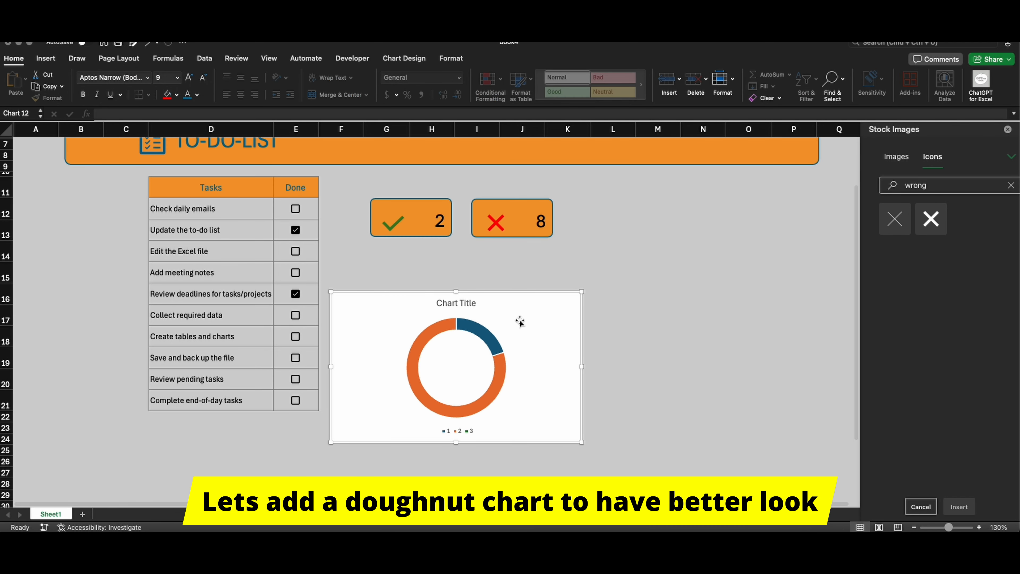
{"action": "left_click_drag", "start_coordinate": [579, 294], "coordinate": [522, 260]}
{"action": "key", "text": "Delete"}
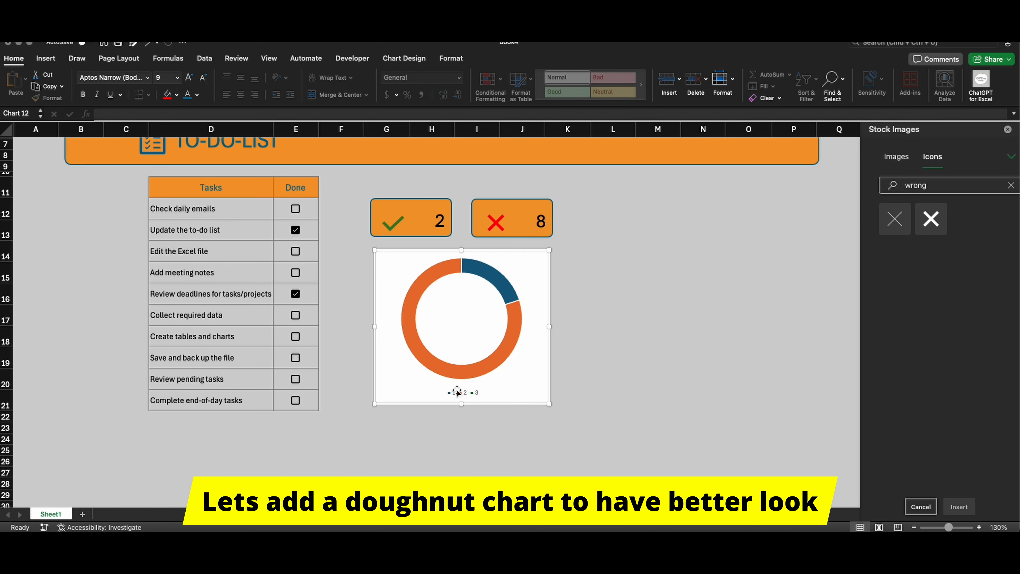
{"action": "key", "text": "Delete"}
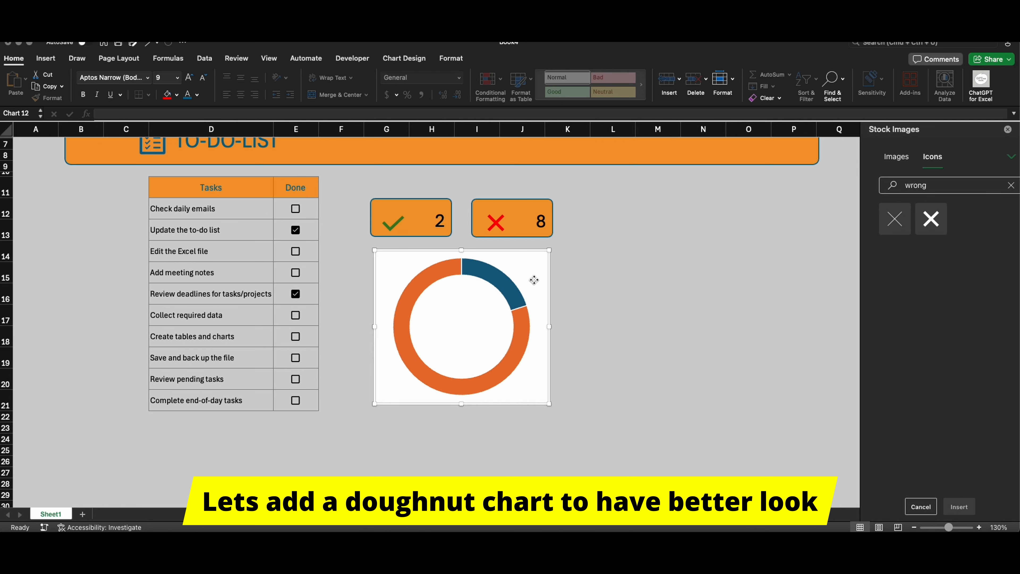
Step: Close the stock images and set the chart area to no fill and no border line
{"action": "left_click", "coordinate": [1008, 129]}
{"action": "double_click", "coordinate": [537, 263]}
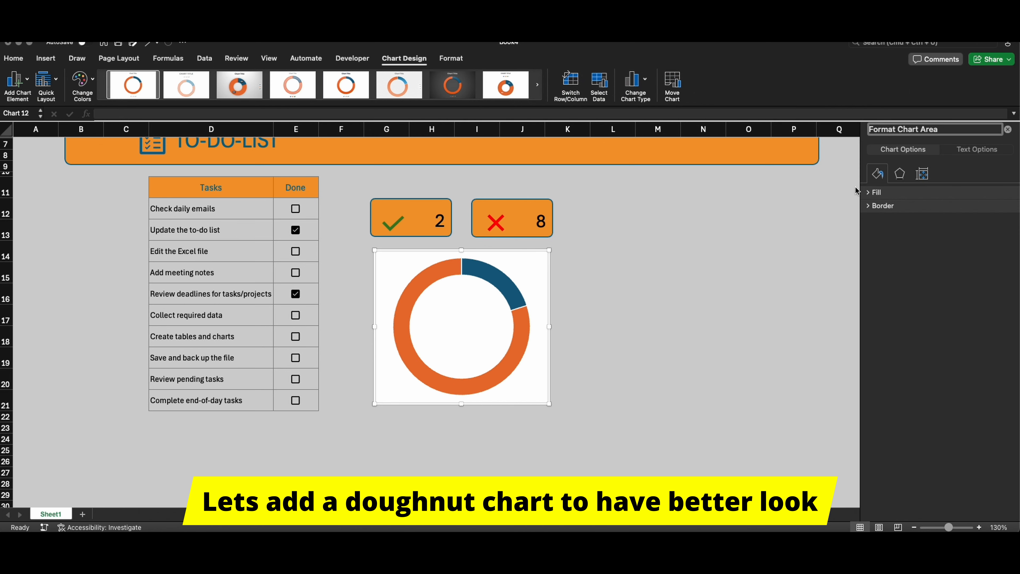
{"action": "left_click", "coordinate": [872, 193]}
{"action": "left_click", "coordinate": [873, 194]}
{"action": "left_click", "coordinate": [872, 193]}
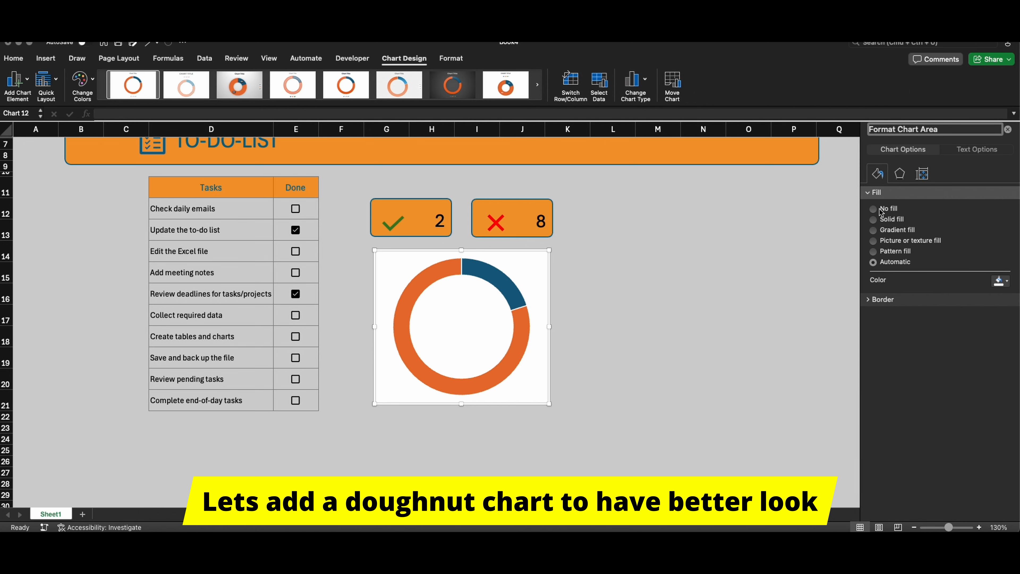
{"action": "left_click", "coordinate": [873, 208]}
{"action": "left_click", "coordinate": [877, 281]}
{"action": "left_click", "coordinate": [874, 297]}
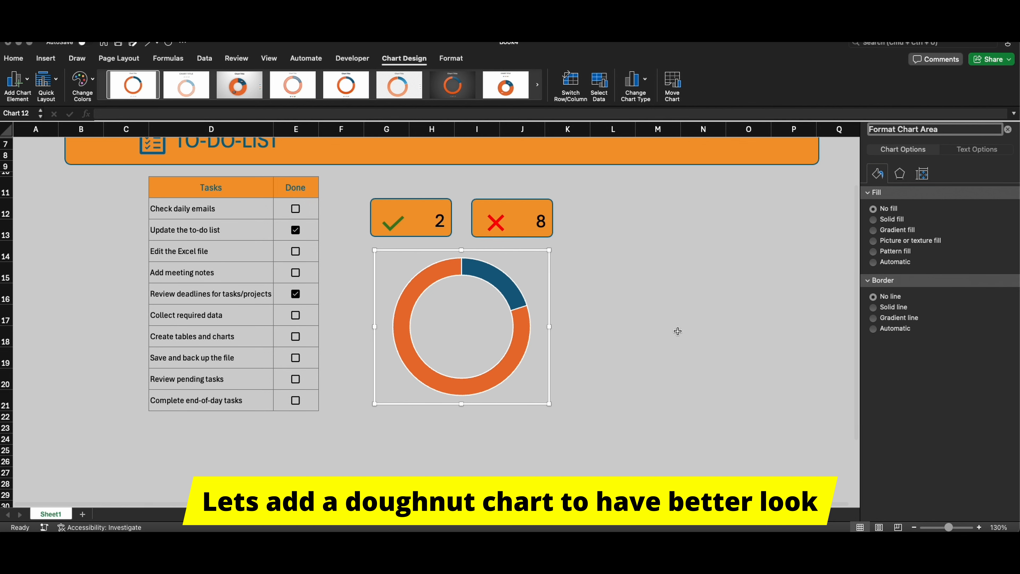
Step: Give the whole doughnut series a solid dark red fill
{"action": "left_click", "coordinate": [519, 291]}
{"action": "left_click", "coordinate": [682, 271]}
{"action": "left_click", "coordinate": [504, 283]}
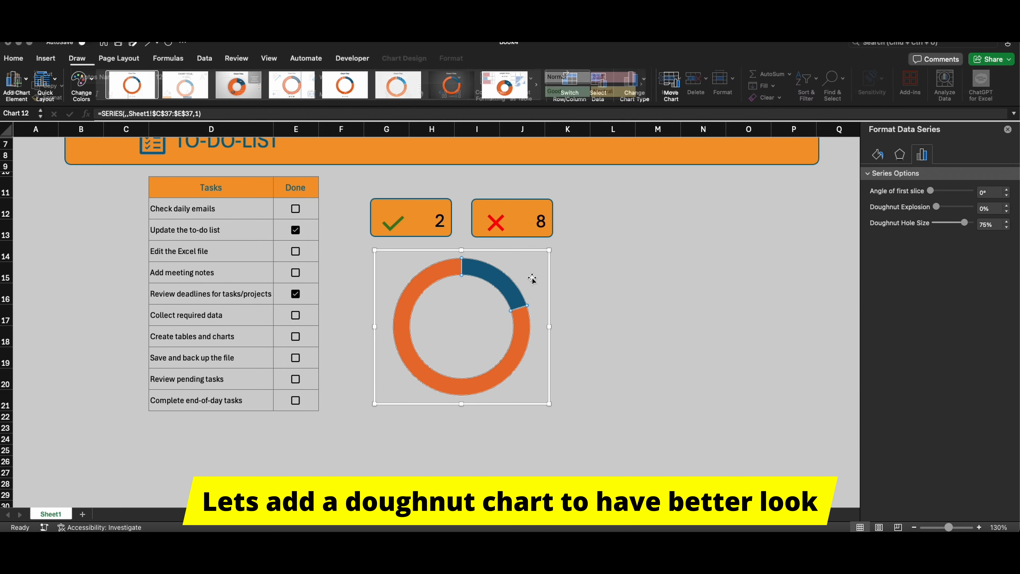
{"action": "left_click", "coordinate": [877, 154]}
{"action": "left_click", "coordinate": [991, 272]}
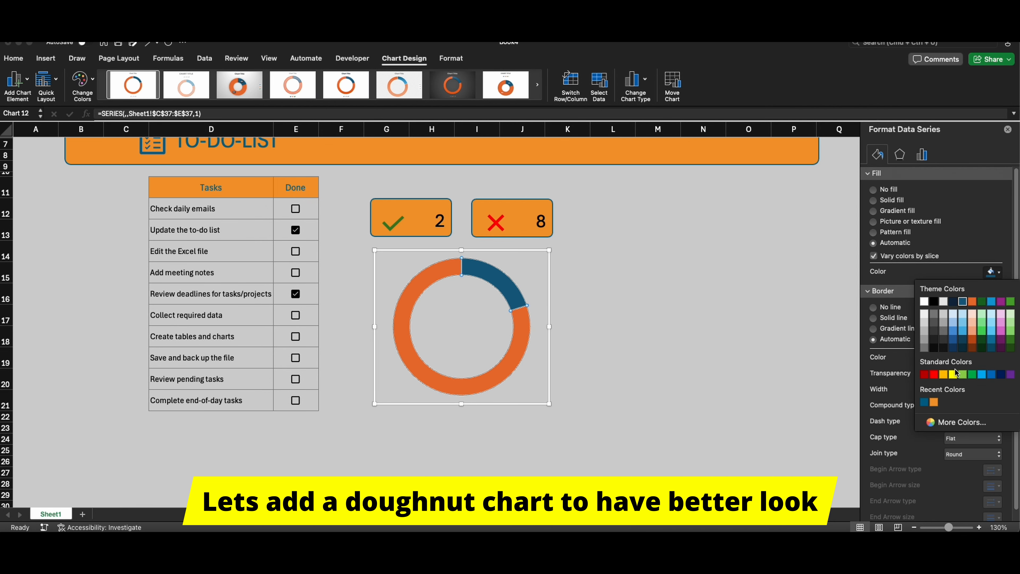
{"action": "left_click", "coordinate": [935, 375]}
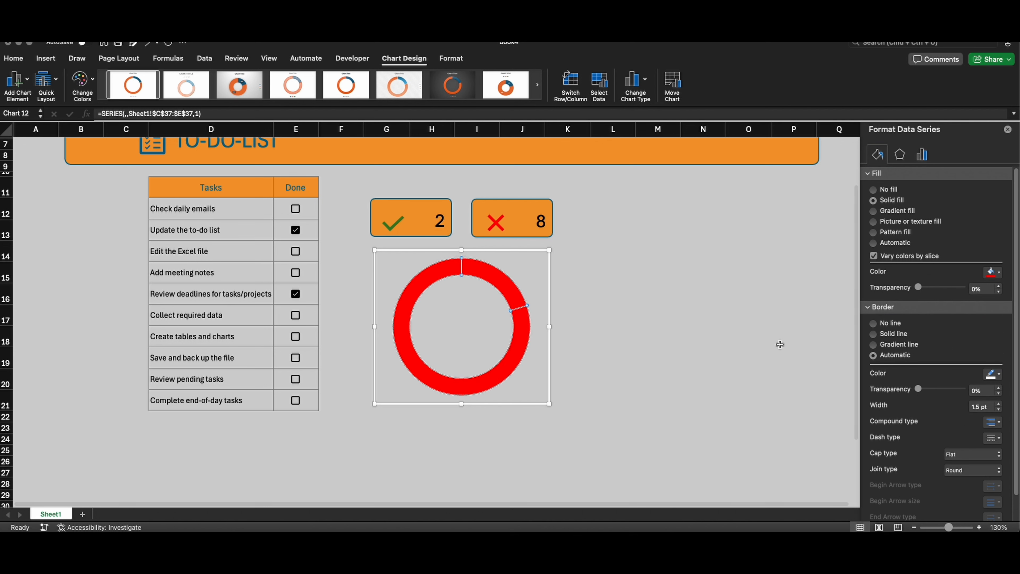
{"action": "left_click", "coordinate": [999, 272]}
{"action": "left_click", "coordinate": [929, 374]}
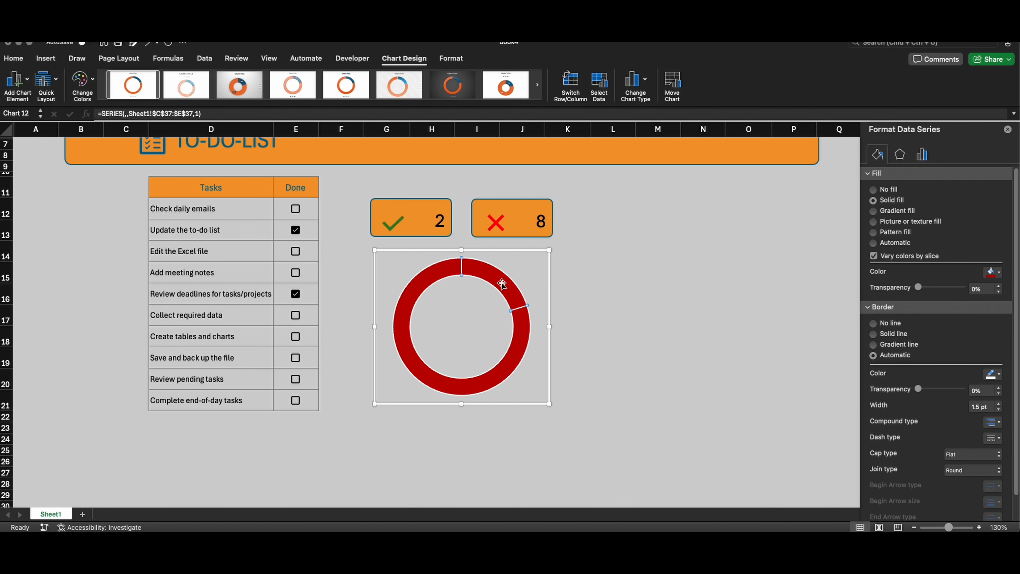
Step: Fill the doughnut's smaller done slice with standard green and set its border to no line
{"action": "left_click", "coordinate": [996, 278]}
{"action": "left_click", "coordinate": [972, 374]}
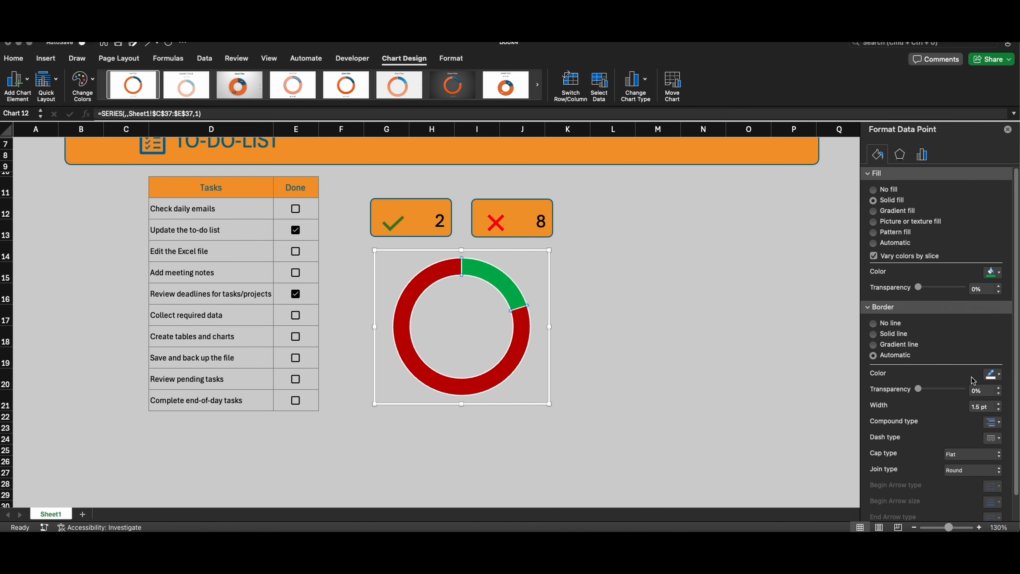
{"action": "left_click", "coordinate": [993, 375]}
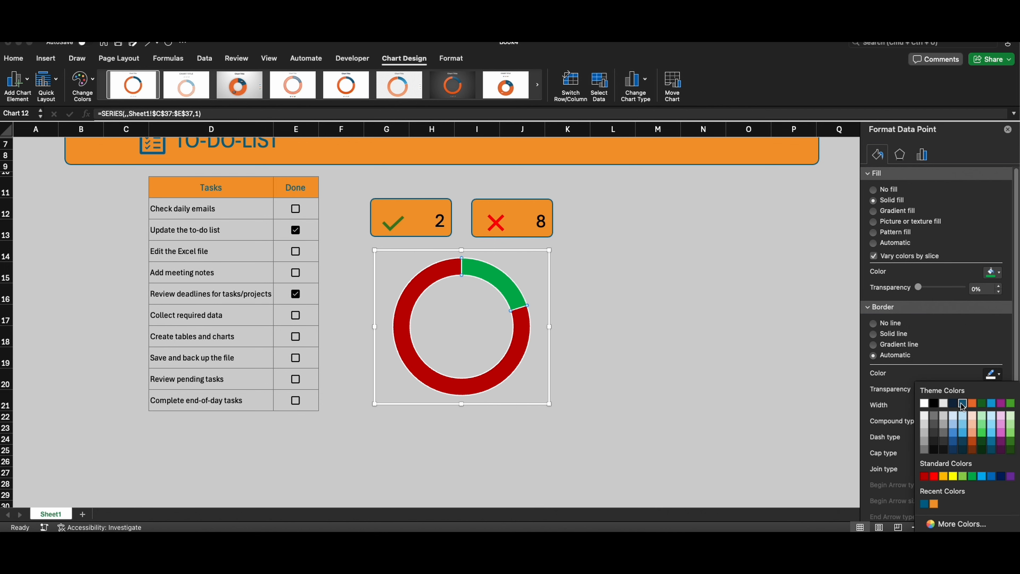
{"action": "left_click", "coordinate": [896, 326]}
{"action": "left_click", "coordinate": [705, 313]}
Step: Remove the border line from the entire doughnut series
{"action": "left_click", "coordinate": [522, 313]}
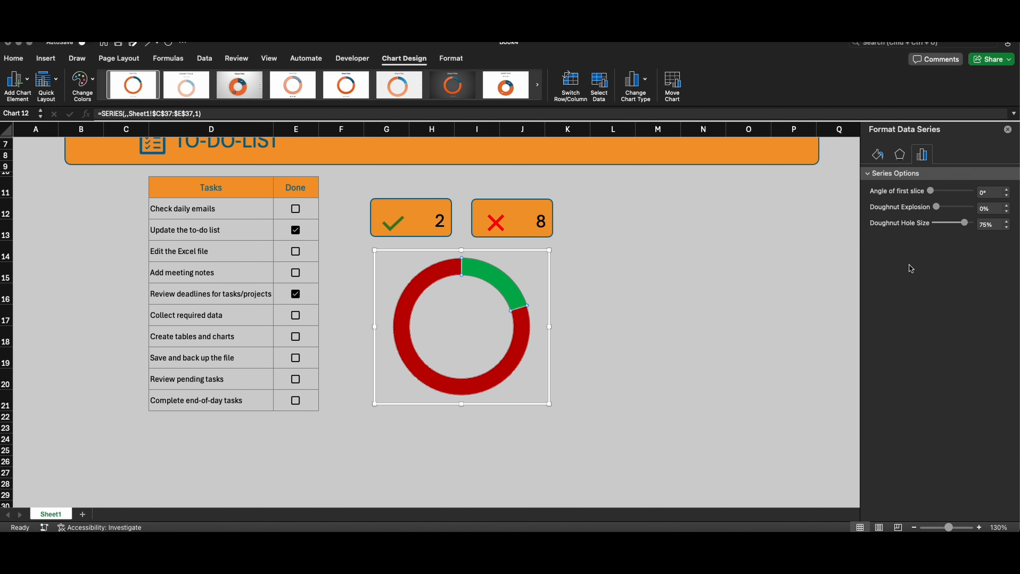
{"action": "left_click", "coordinate": [882, 161]}
{"action": "left_click", "coordinate": [902, 326]}
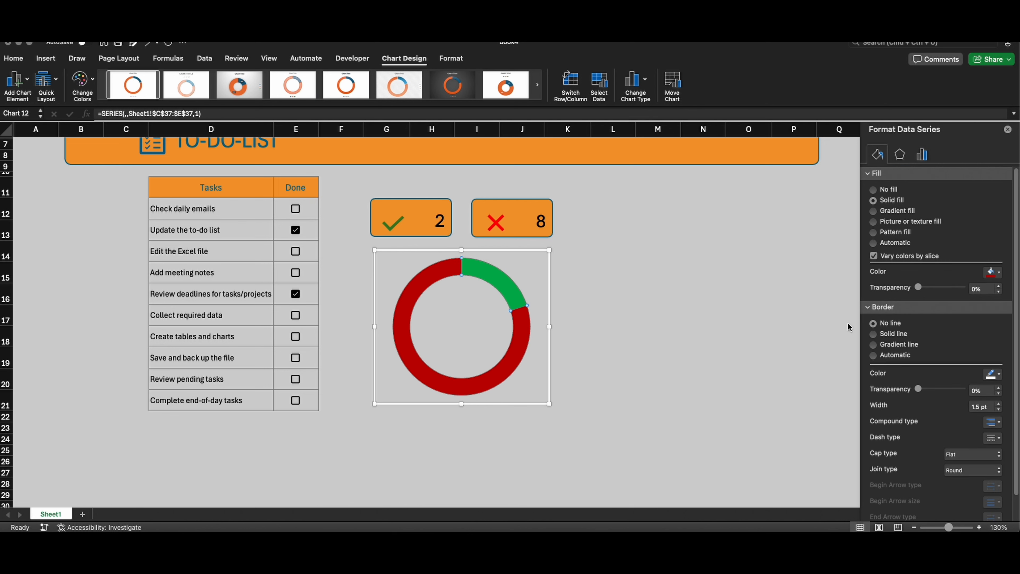
{"action": "left_click", "coordinate": [655, 293]}
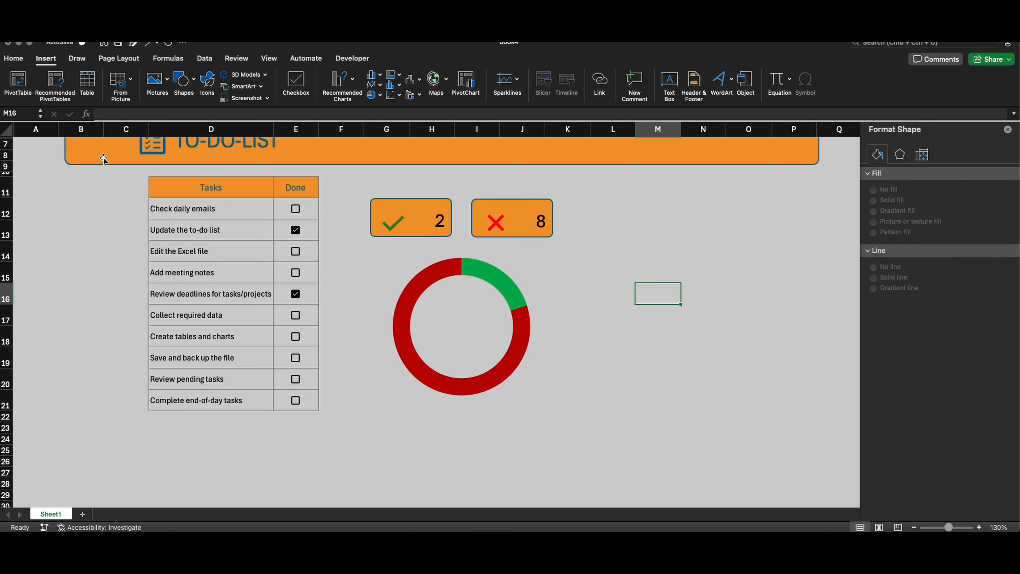
Step: Duplicate the orange title banner and resize the copy into a panel covering the doughnut chart below the two cards
{"action": "left_click", "coordinate": [104, 158]}
{"action": "left_click", "coordinate": [385, 208]}
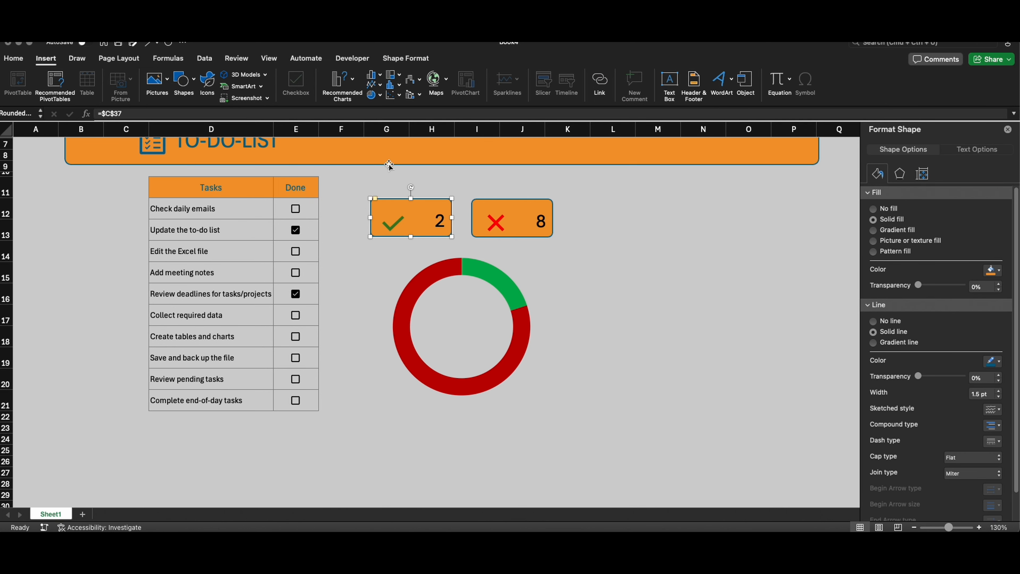
{"action": "left_click", "coordinate": [392, 158]}
{"action": "key", "text": "super+d"}
{"action": "left_click_drag", "start_coordinate": [557, 162], "coordinate": [629, 315]}
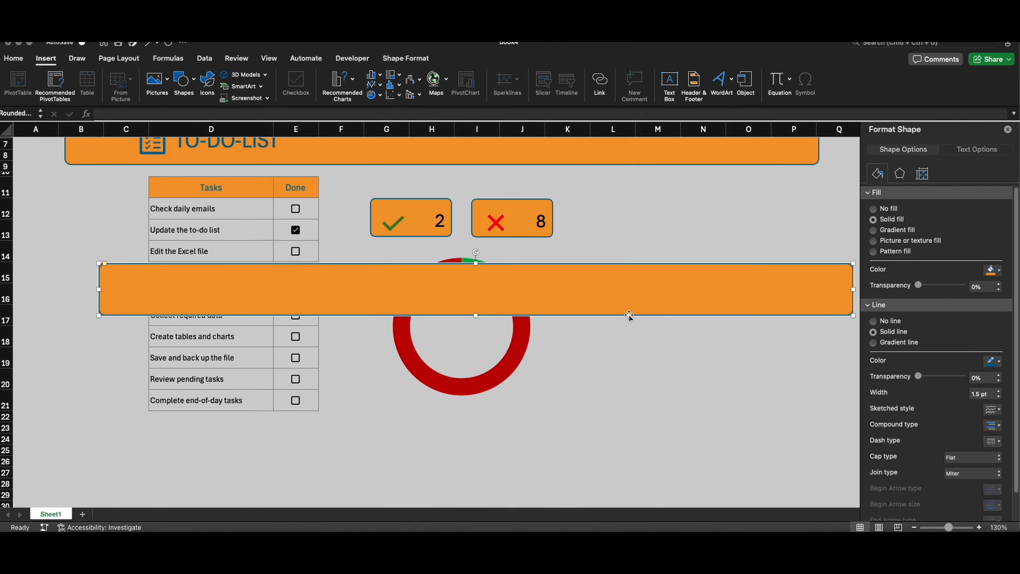
{"action": "left_click_drag", "start_coordinate": [850, 315], "coordinate": [572, 426]}
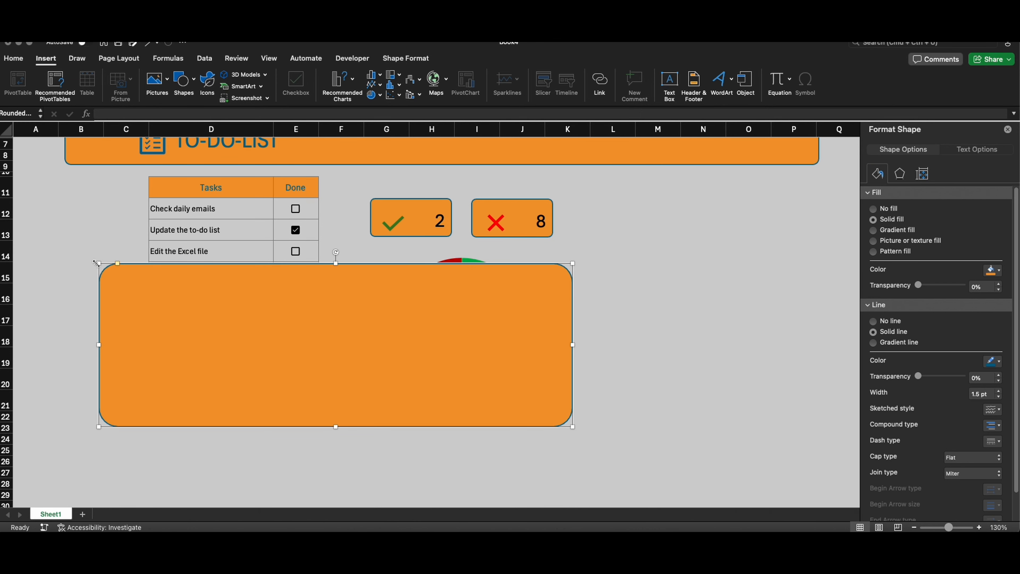
{"action": "left_click_drag", "start_coordinate": [96, 263], "coordinate": [364, 252]}
{"action": "left_click_drag", "start_coordinate": [572, 426], "coordinate": [563, 410]}
Step: Send the orange panel behind the doughnut chart and deselect it
{"action": "right_click", "coordinate": [535, 390]}
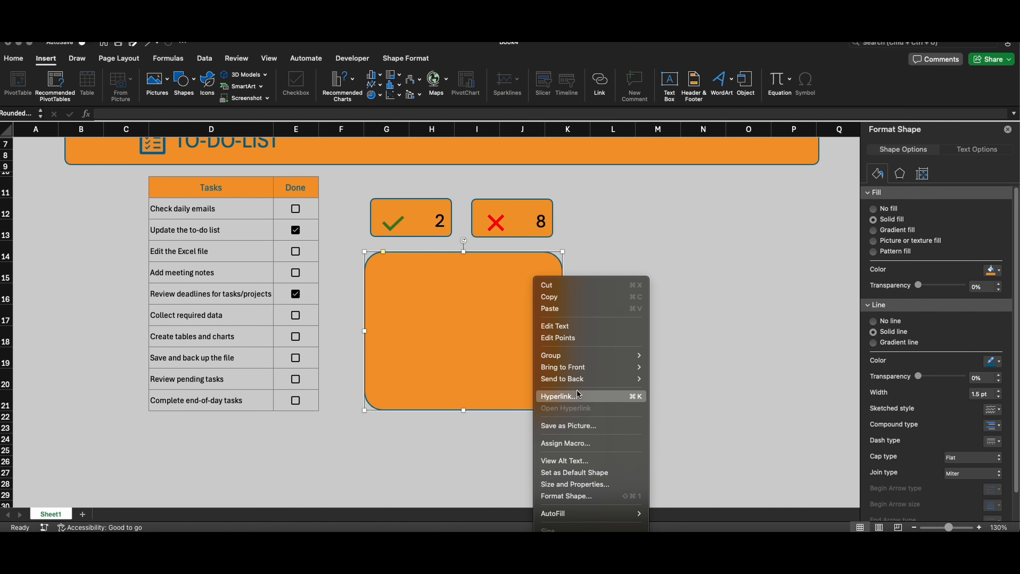
{"action": "mouse_move", "coordinate": [580, 379]}
{"action": "left_click", "coordinate": [678, 379]}
{"action": "left_click", "coordinate": [658, 377]}
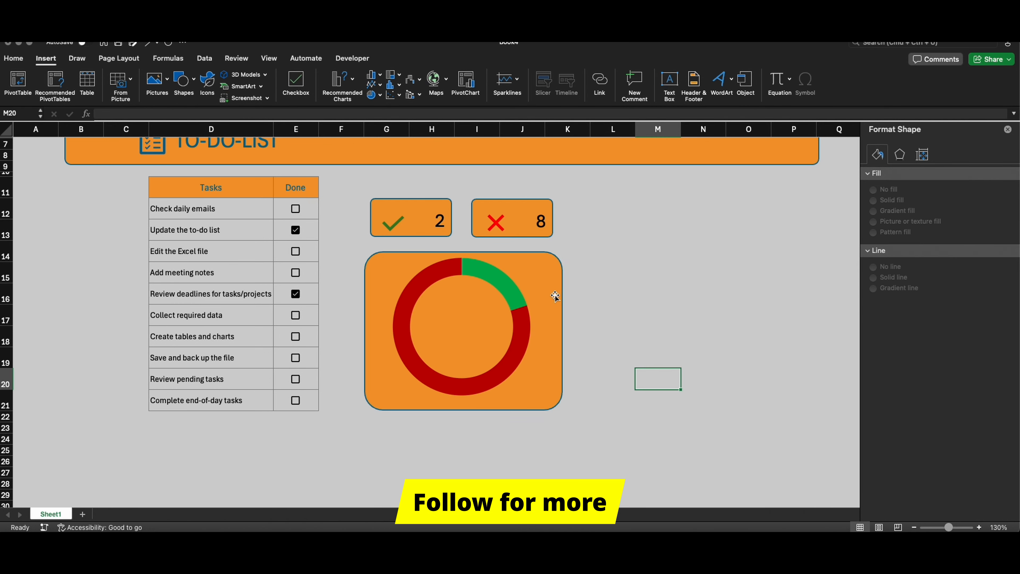